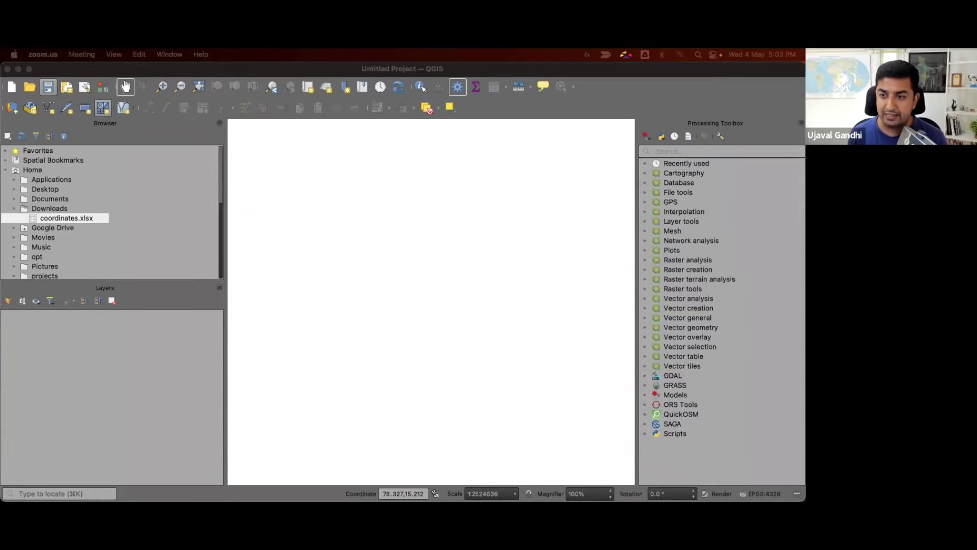
Preview coordinates.xlsx from the Downloads folder with Quick Look to check its contents
left_click_drag(804, 225, 472, 226)
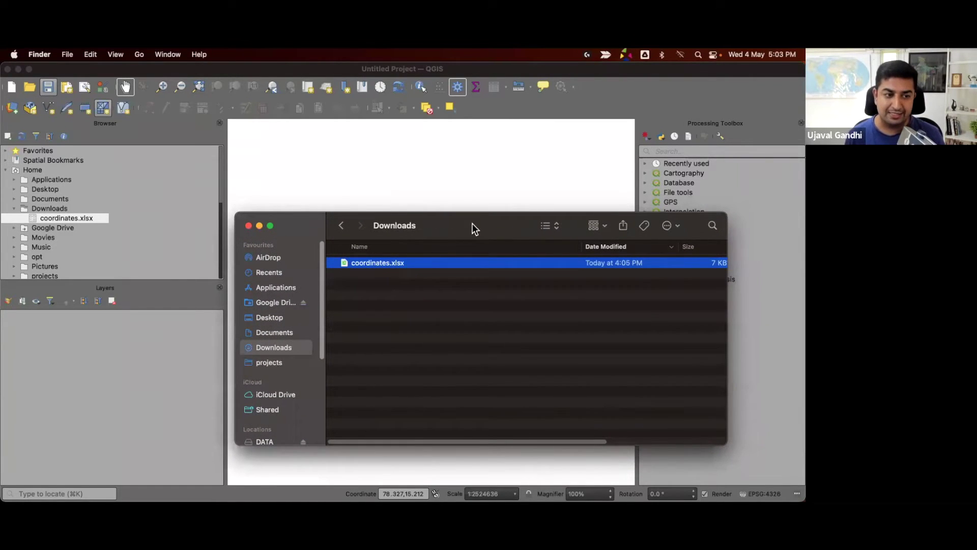
key("space")
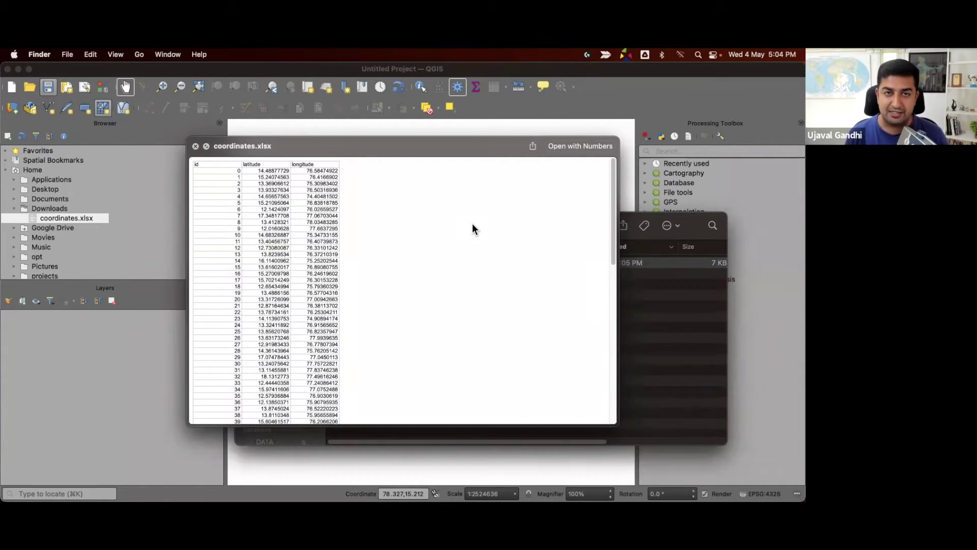
key("space")
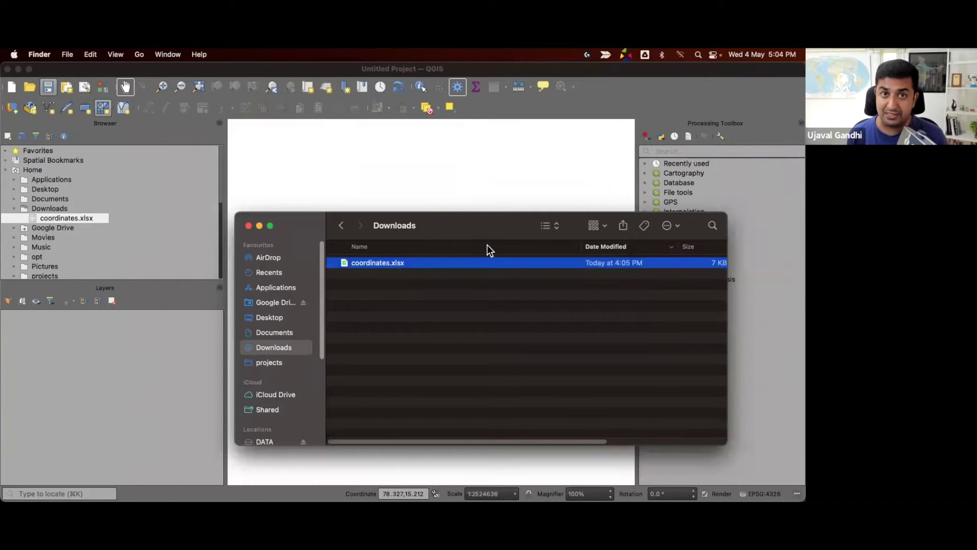
Drag coordinates.xlsx onto the QGIS map canvas to add it as the coordinates layer
left_click_drag(487, 227, 520, 259)
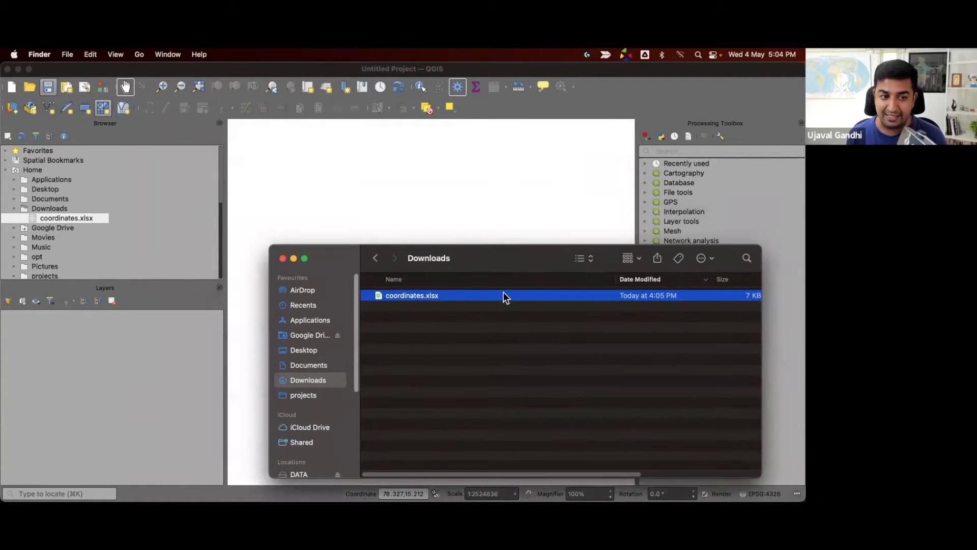
left_click_drag(494, 296, 484, 210)
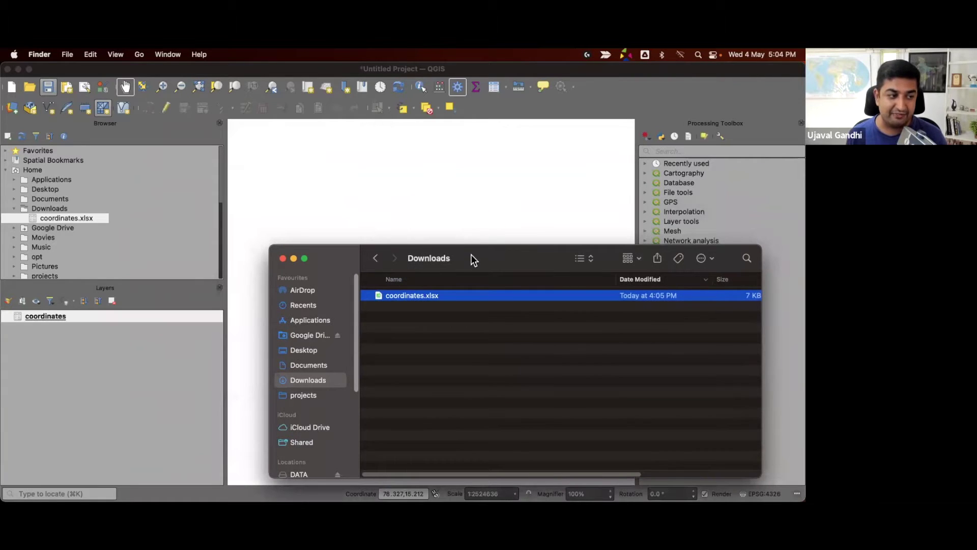
left_click_drag(471, 257, 976, 231)
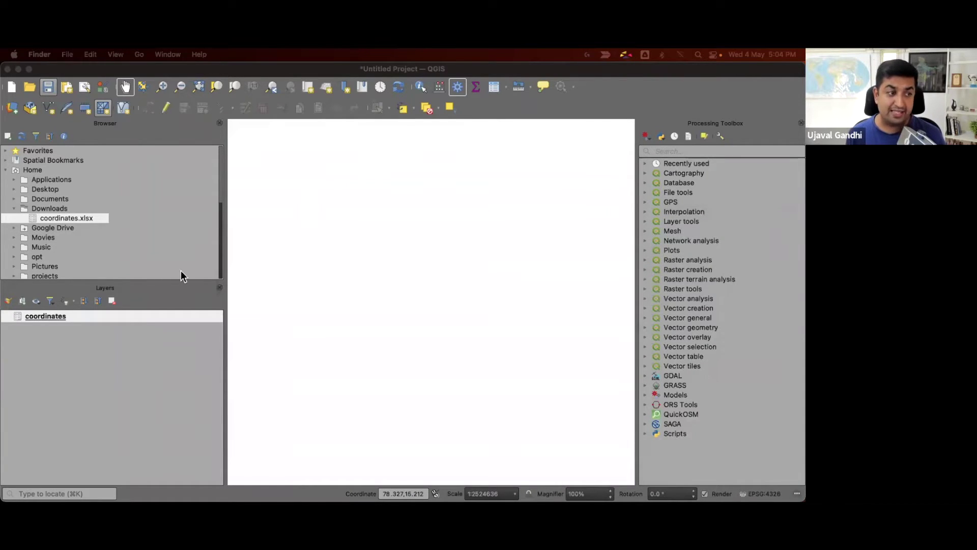
Open the coordinates attribute table, then find Create points layer from table by searching 'point'
left_click(492, 88)
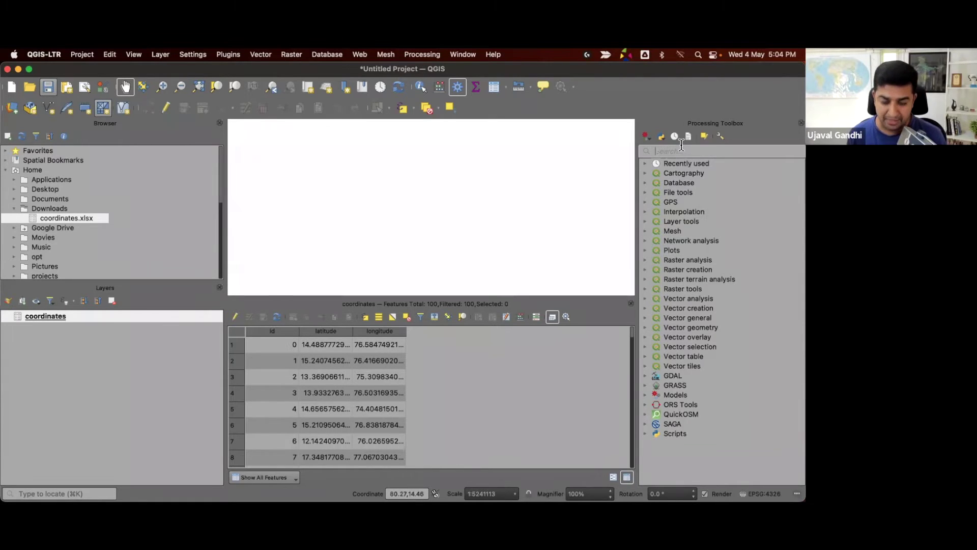
type("point")
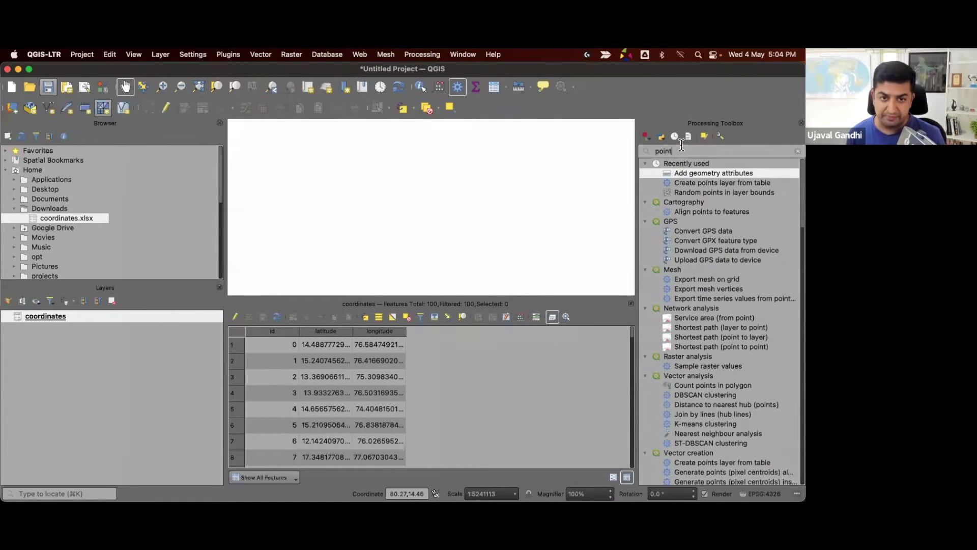
left_click(724, 183)
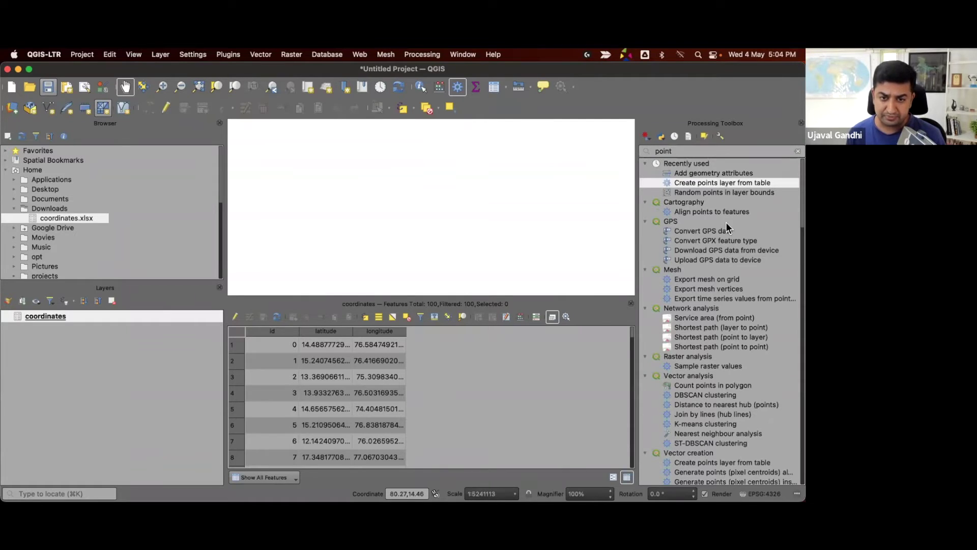
double_click(719, 186)
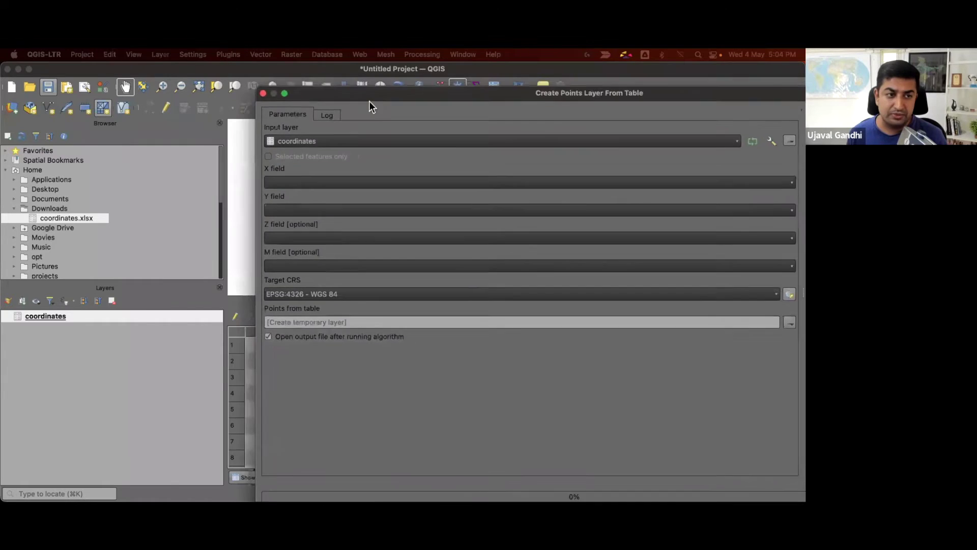
Create a Points from table layer using longitude as the X field and latitude as the Y field
left_click_drag(368, 101, 214, 89)
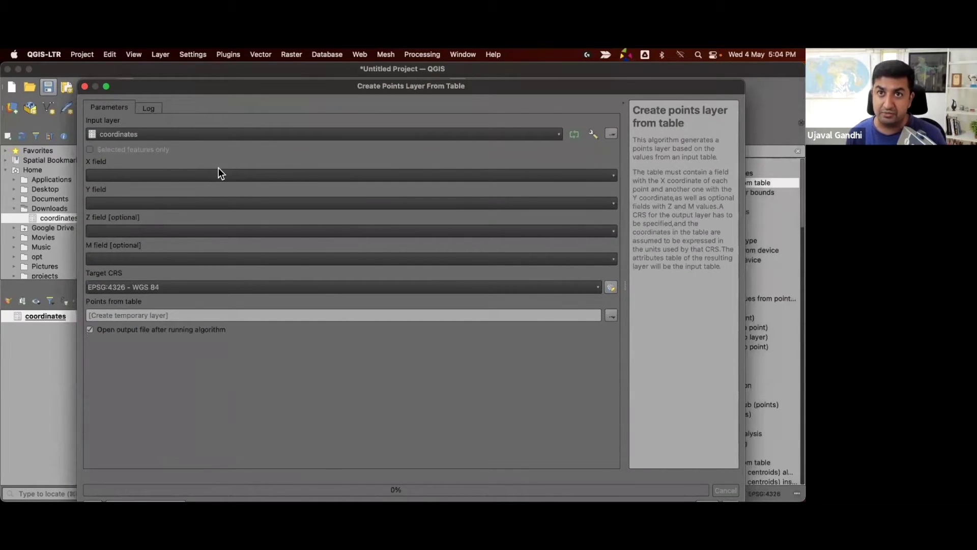
left_click(191, 175)
left_click(185, 198)
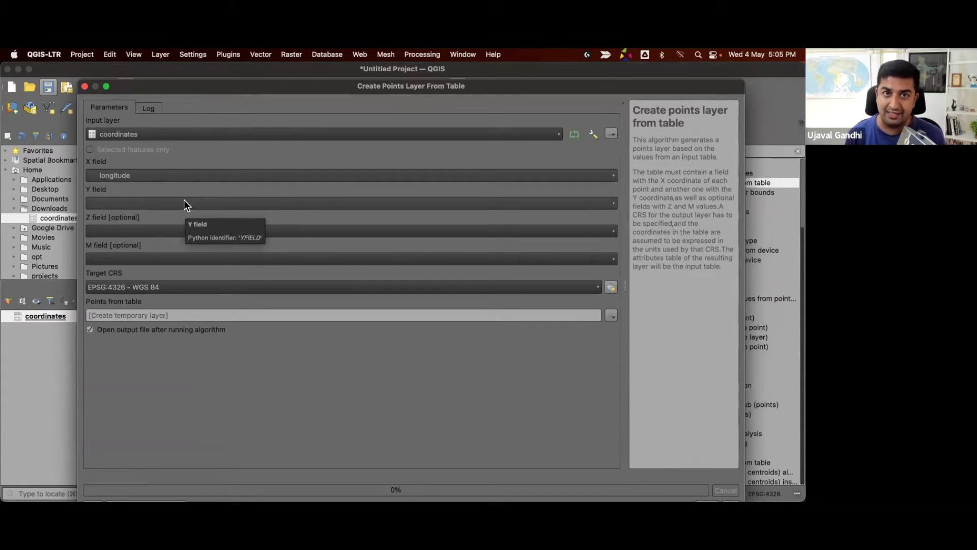
left_click(147, 203)
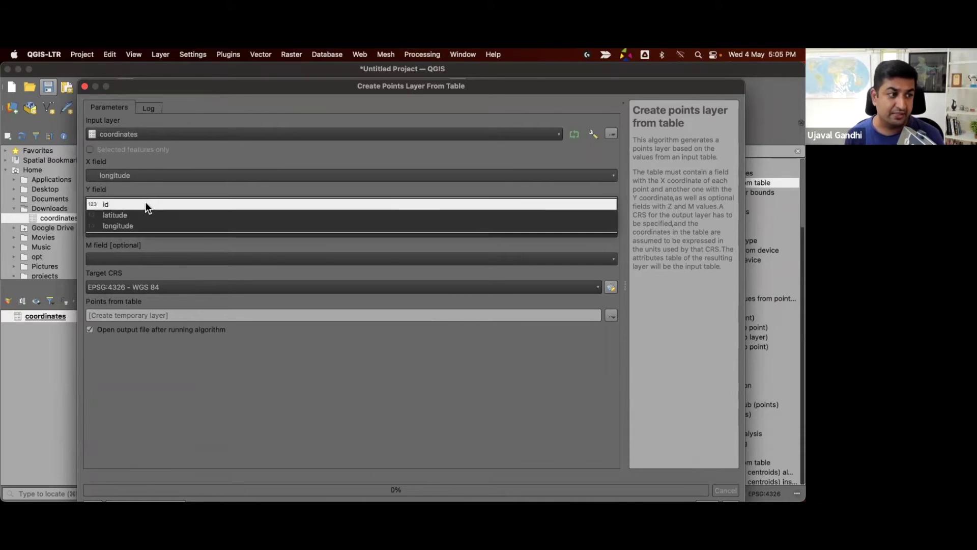
left_click(146, 213)
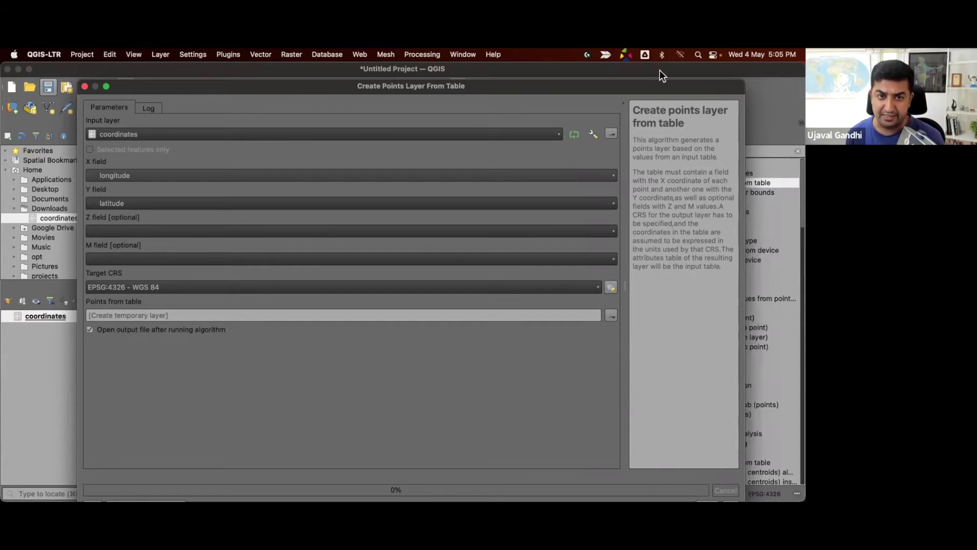
left_click_drag(652, 92, 647, 79)
left_click(722, 494)
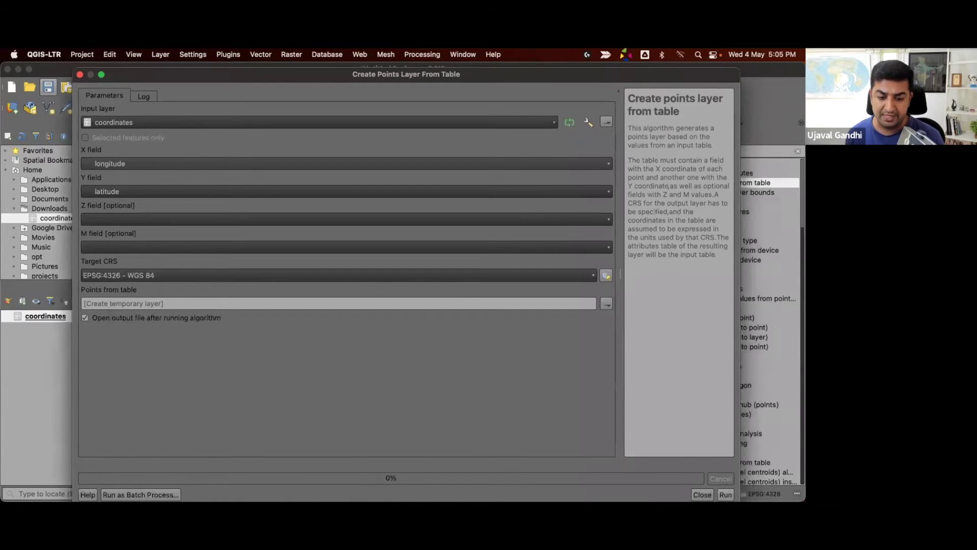
left_click(650, 494)
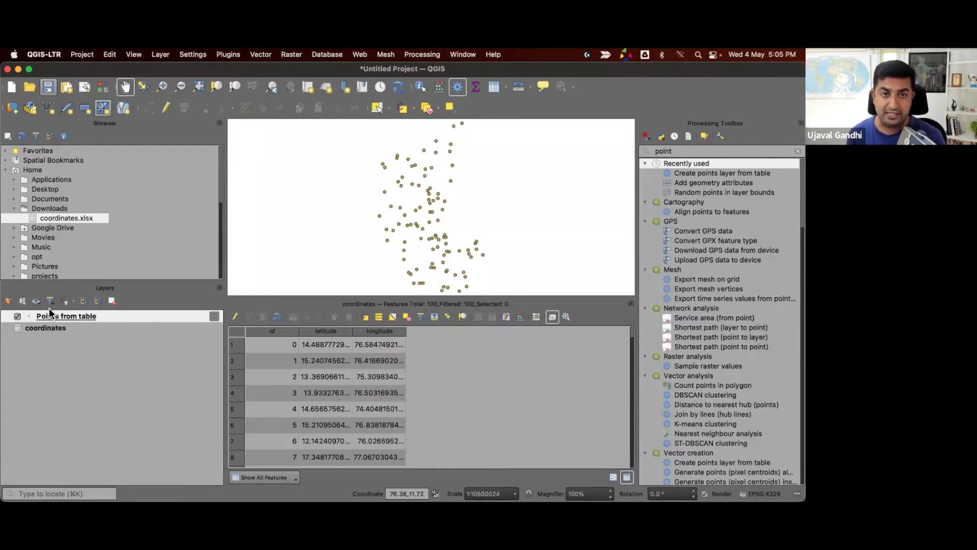
Open the Points from table attribute table and search 'reproj' to select Reproject layer
key("F6")
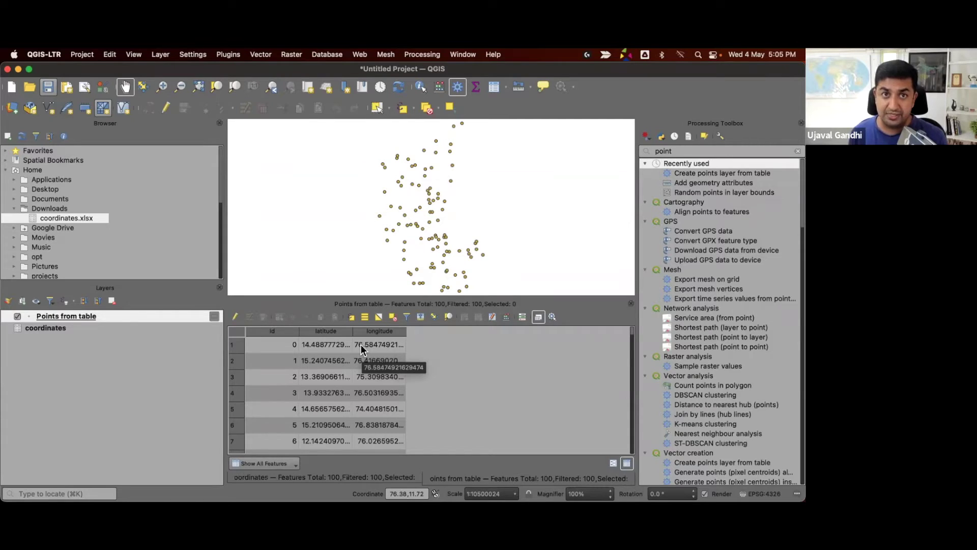
double_click(663, 151)
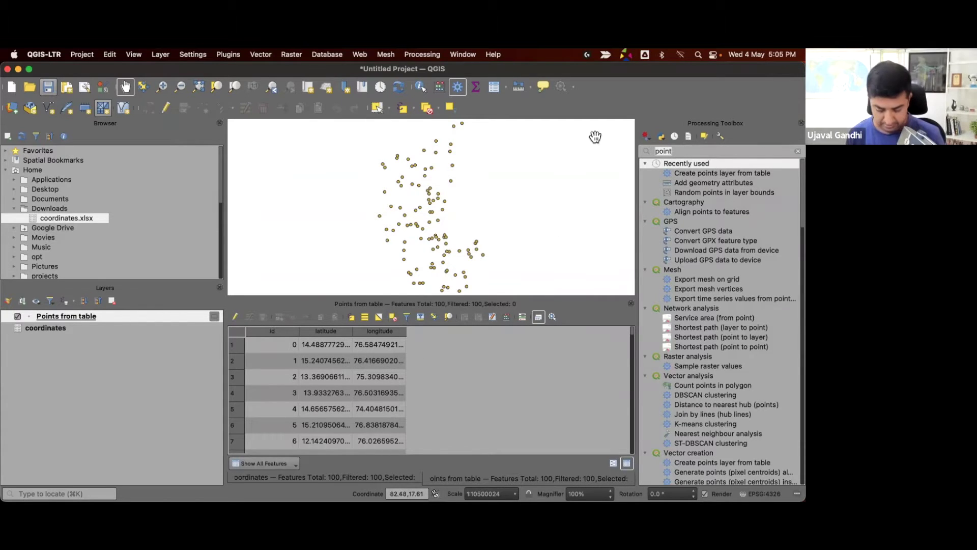
type("reproj")
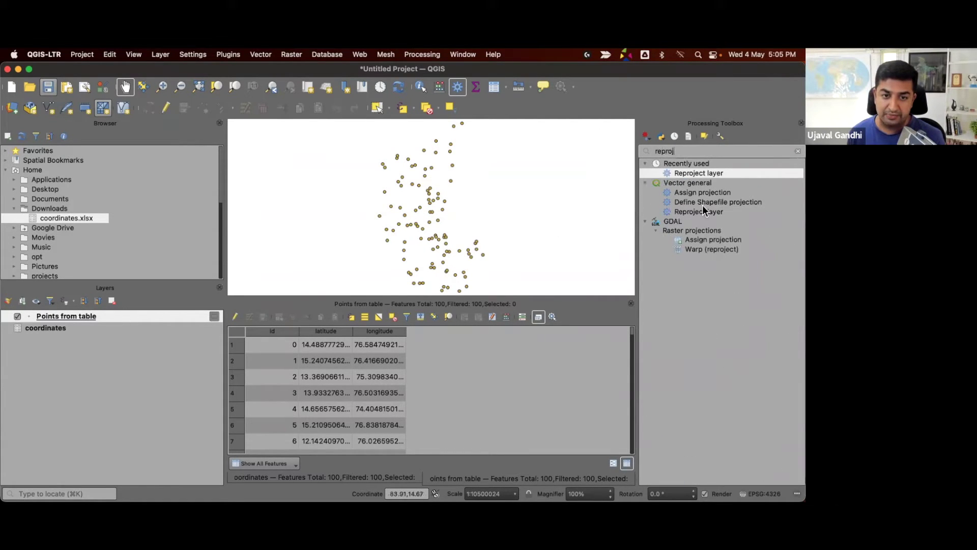
left_click(705, 211)
Reproject Points from table to EPSG:32643 - WGS 84 / UTM zone 43N
double_click(706, 210)
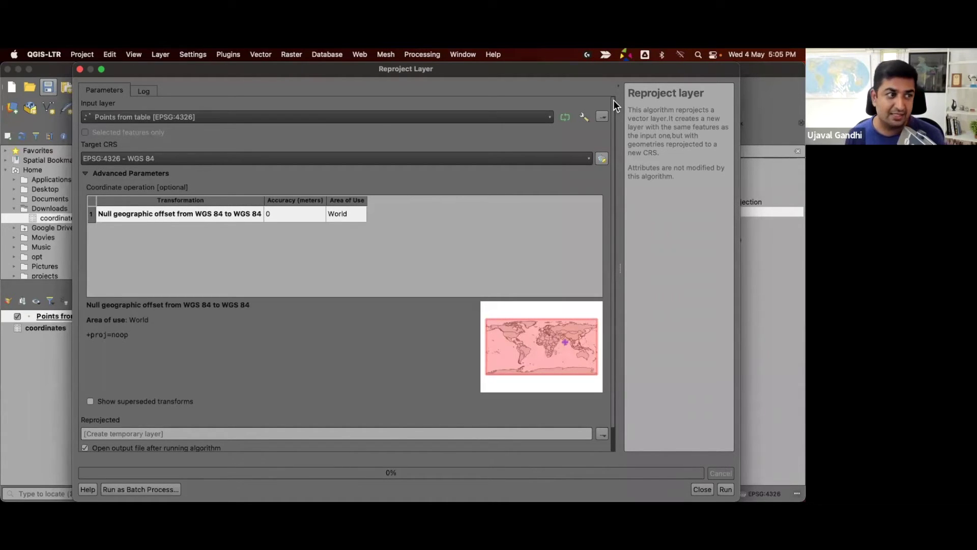
left_click(588, 157)
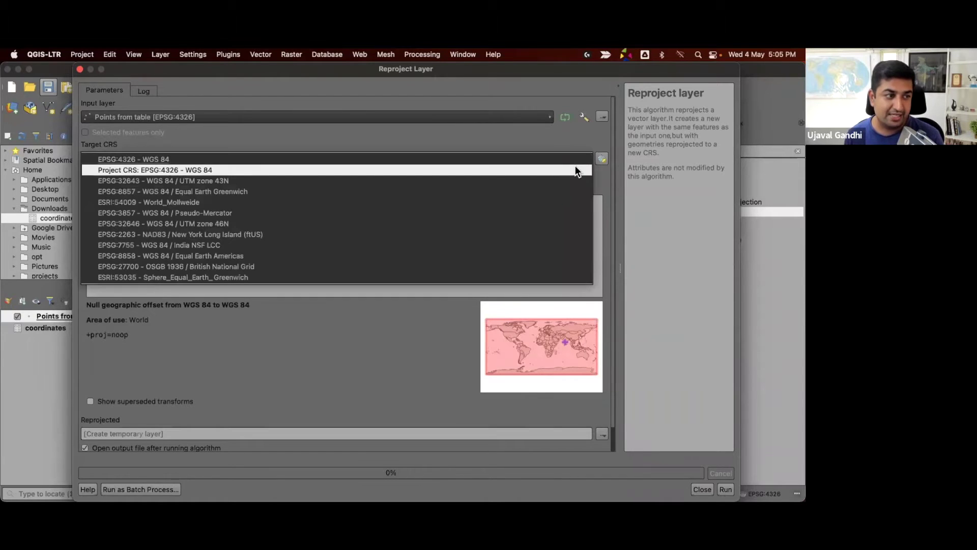
left_click(569, 185)
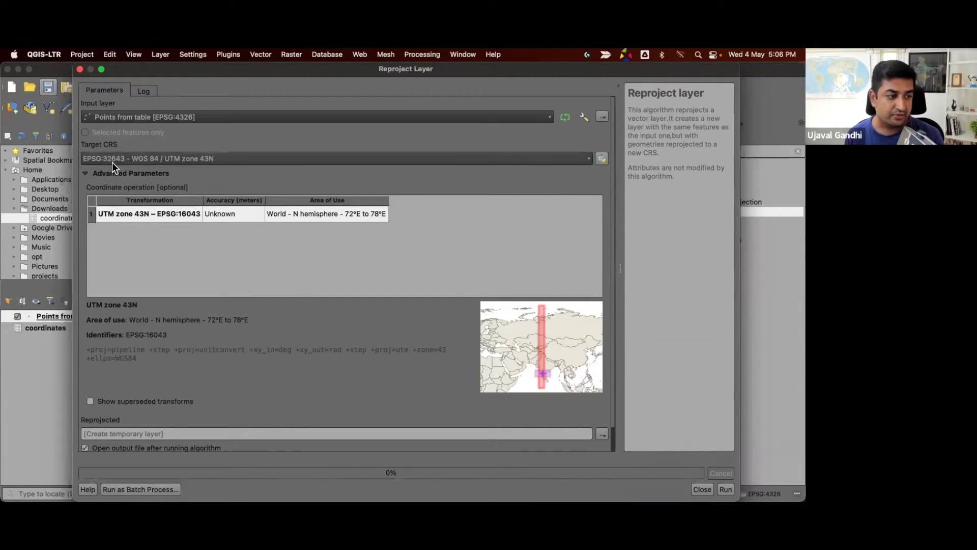
left_click(725, 489)
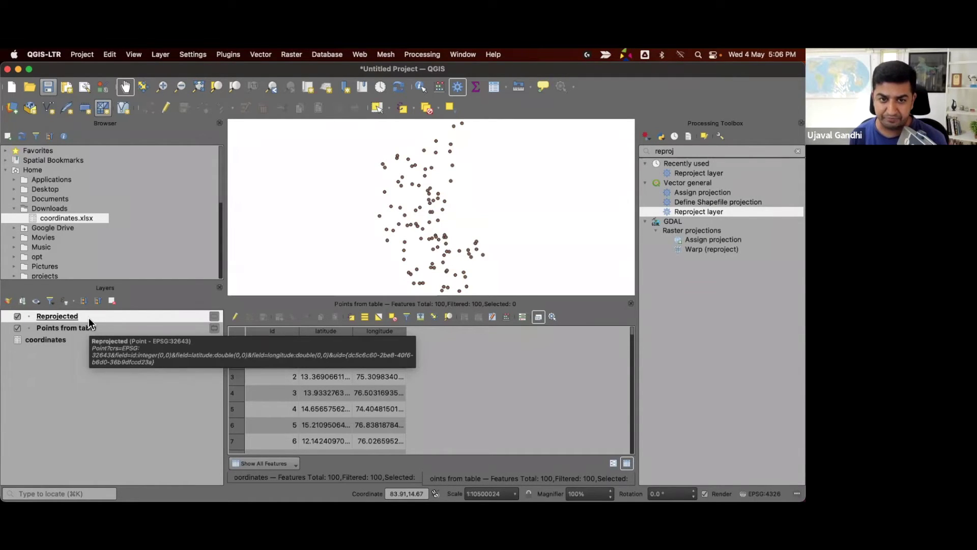
Show the Reprojected layer's attribute table with its 100 features and latitude/longitude values
left_click(493, 88)
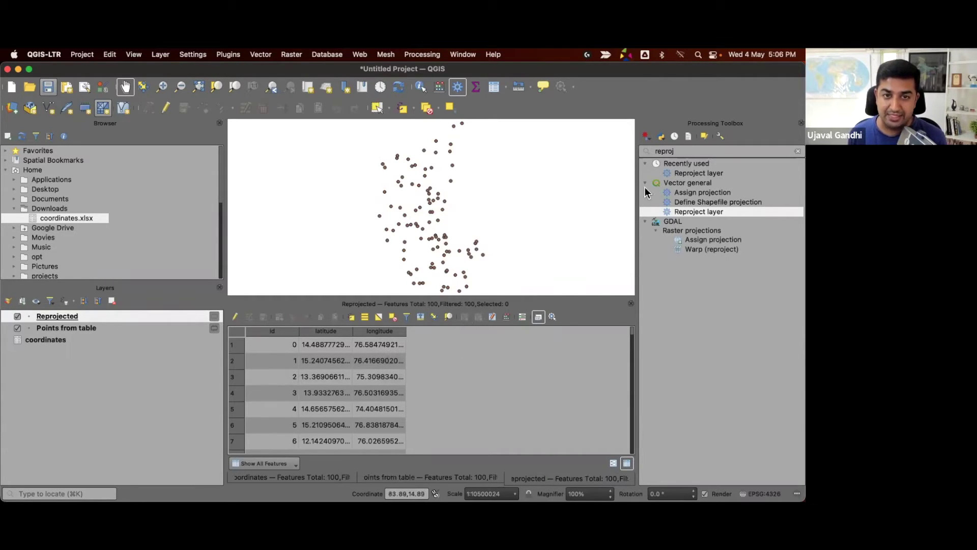
Run Add geometry attributes on the Reprojected layer using the layer CRS
key("super+a")
type("agg g")
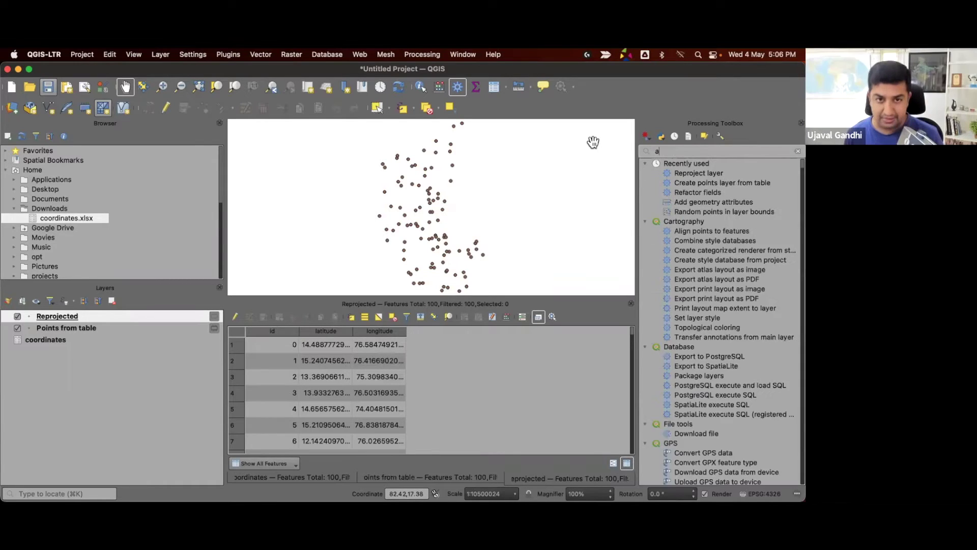
key("BackSpace")
key("BackSpace")
key("BackSpace")
key("BackSpace")
type("dd geo")
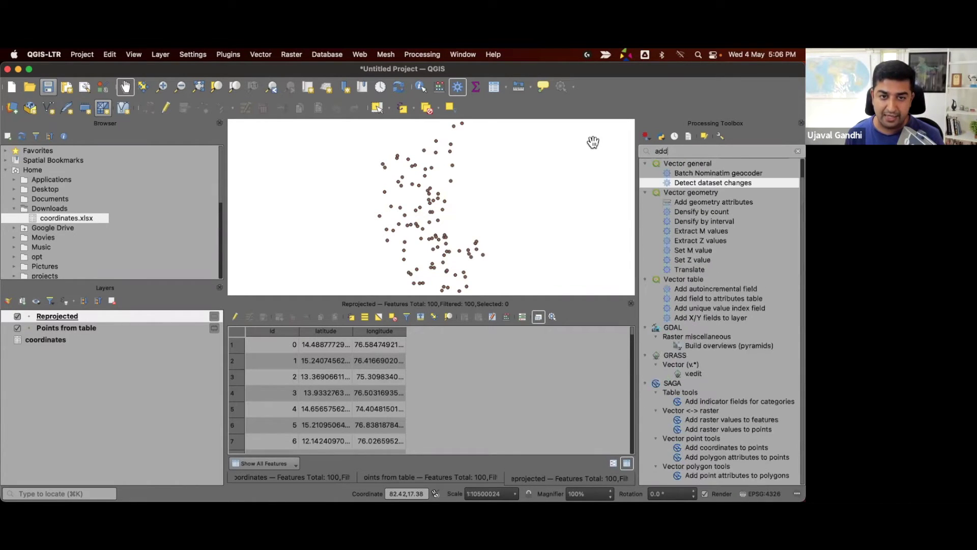
left_click(681, 175)
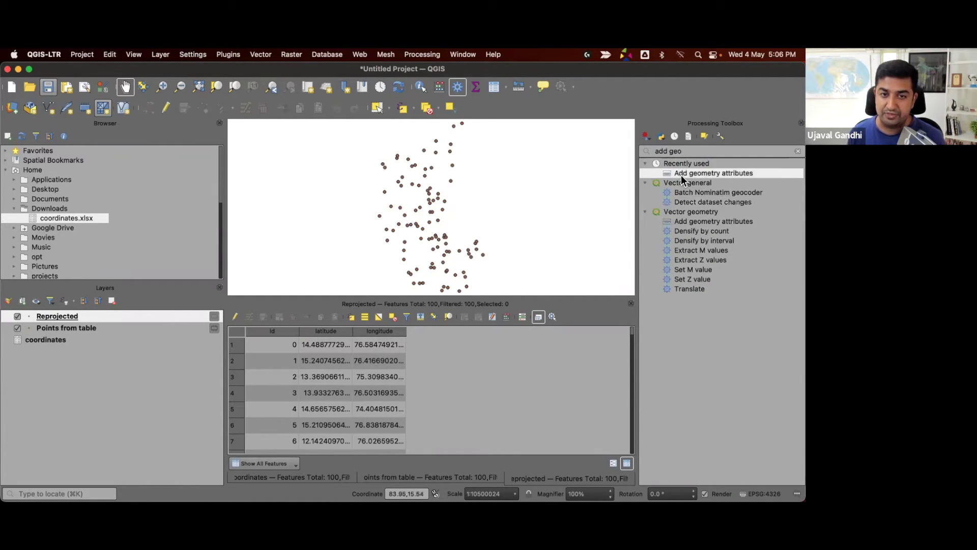
double_click(681, 175)
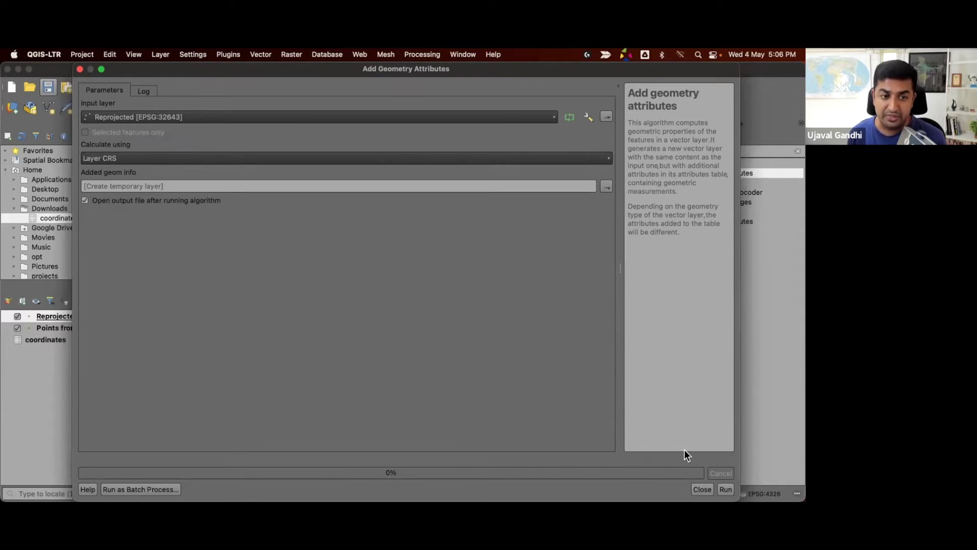
left_click(725, 490)
left_click(650, 489)
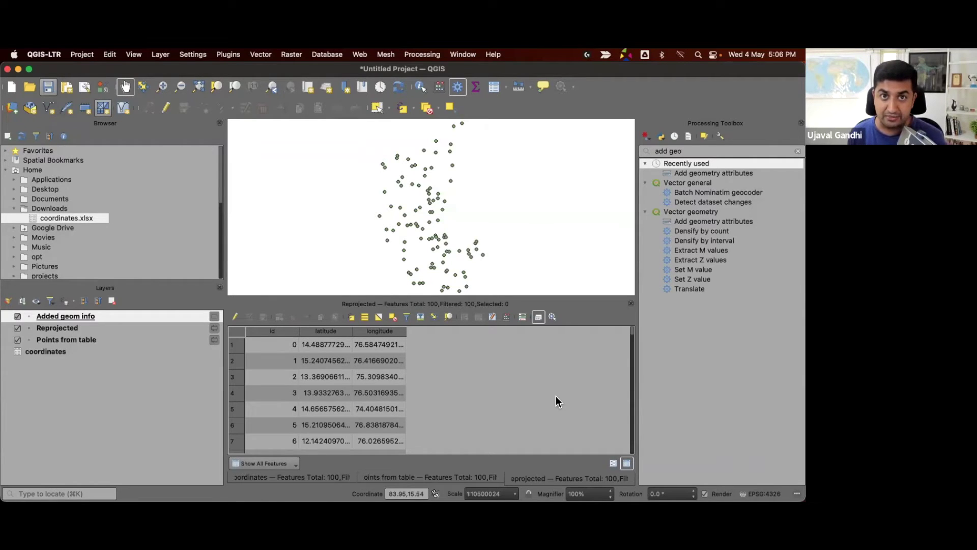
Open the Added geom info attribute table and inspect the first point's xcoord and ycoord values
key("F6")
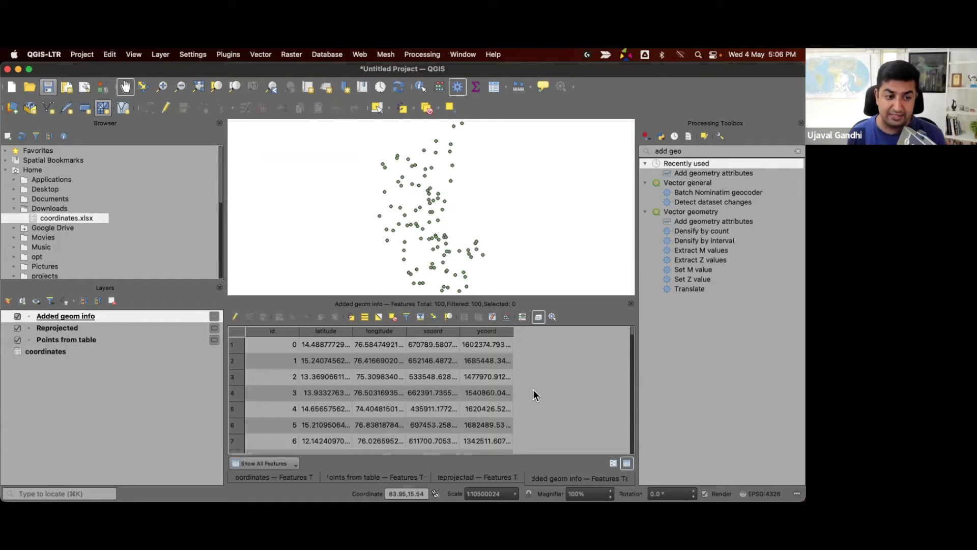
left_click(371, 347)
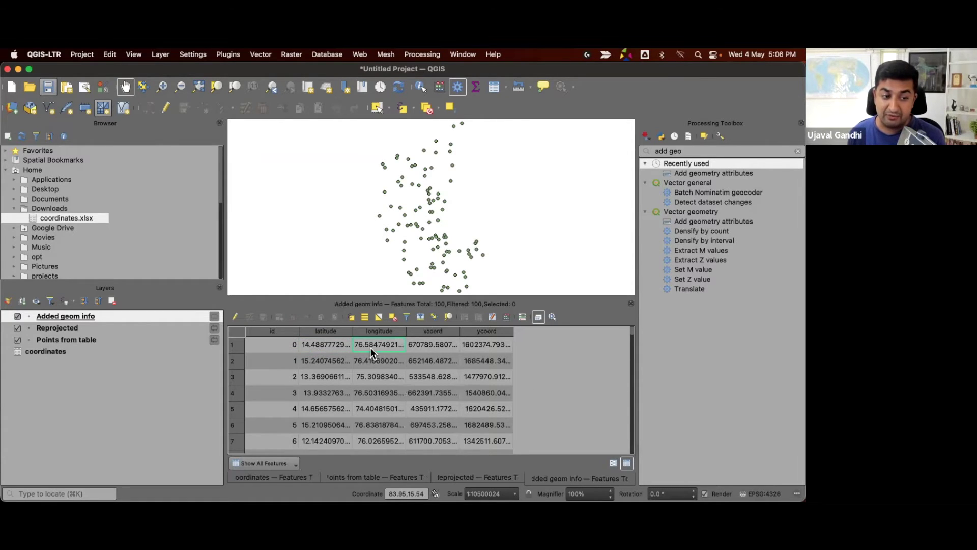
left_click(450, 351)
left_click(497, 344)
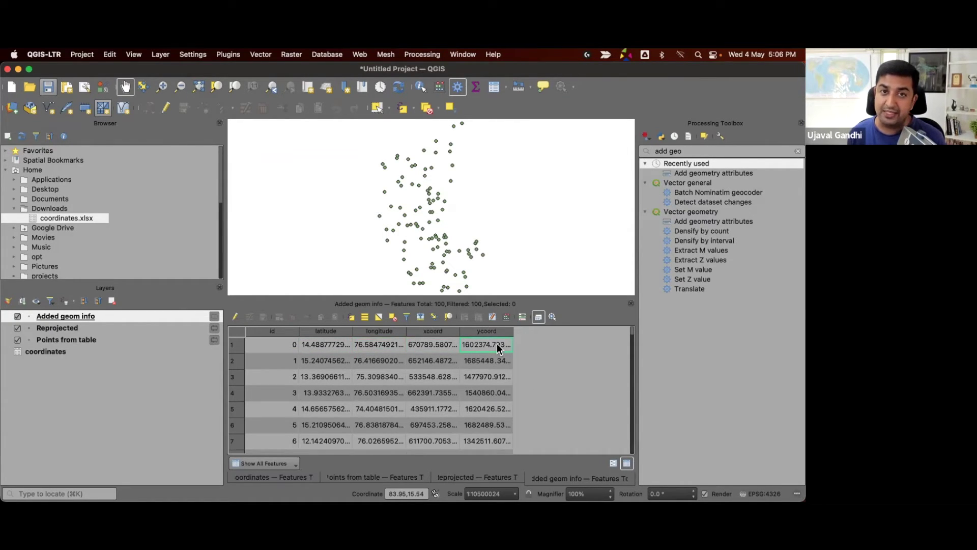
left_click(418, 345)
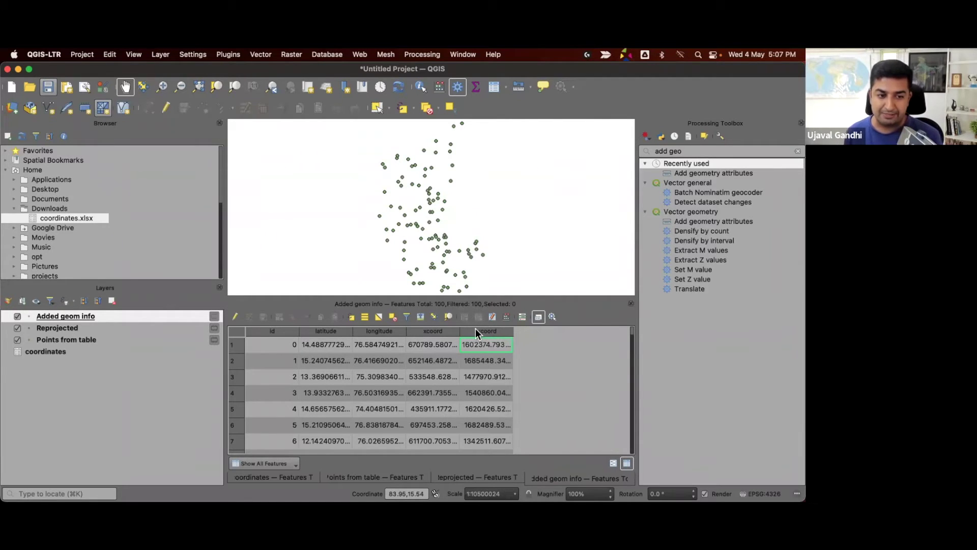
Search 'refa' in the Processing Toolbox and open Refactor fields on Added geom info
left_click(706, 151)
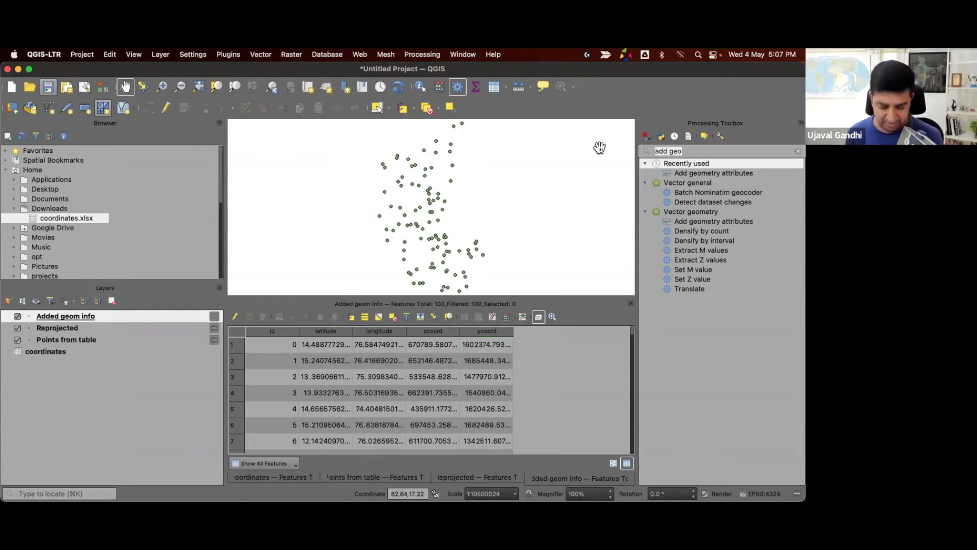
type("refa")
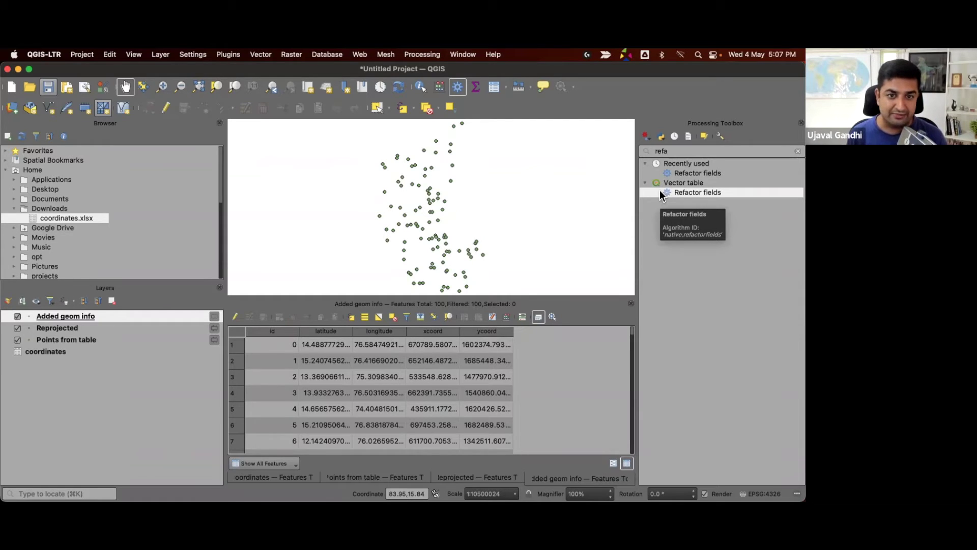
double_click(660, 192)
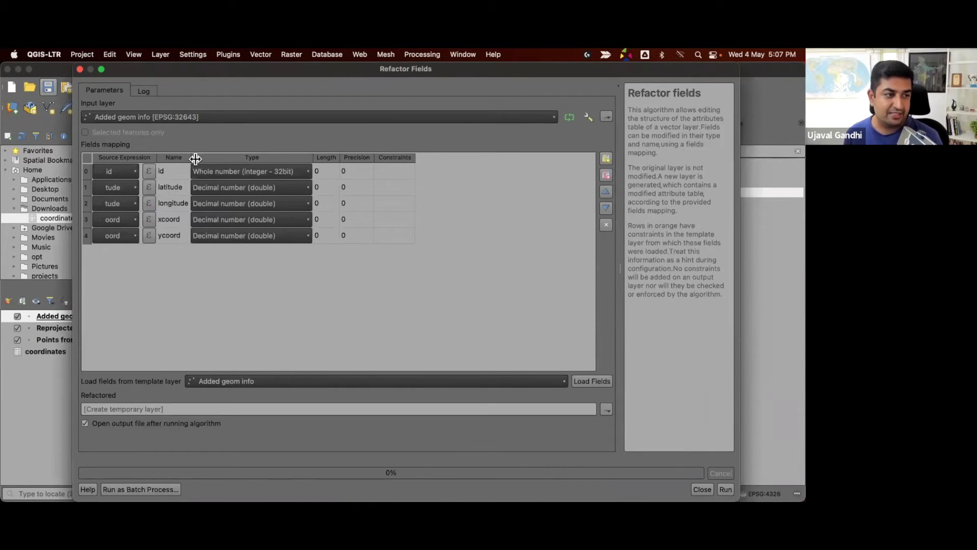
Rename xcoord to utm_x and ycoord to utm_y, placing utm_y above utm_x
left_click_drag(190, 157, 218, 159)
double_click(176, 219)
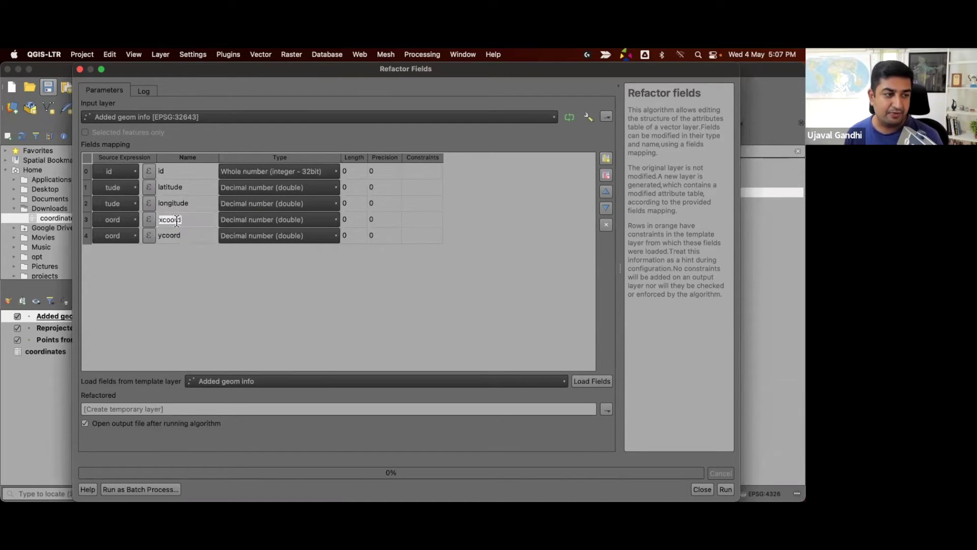
type("utm")
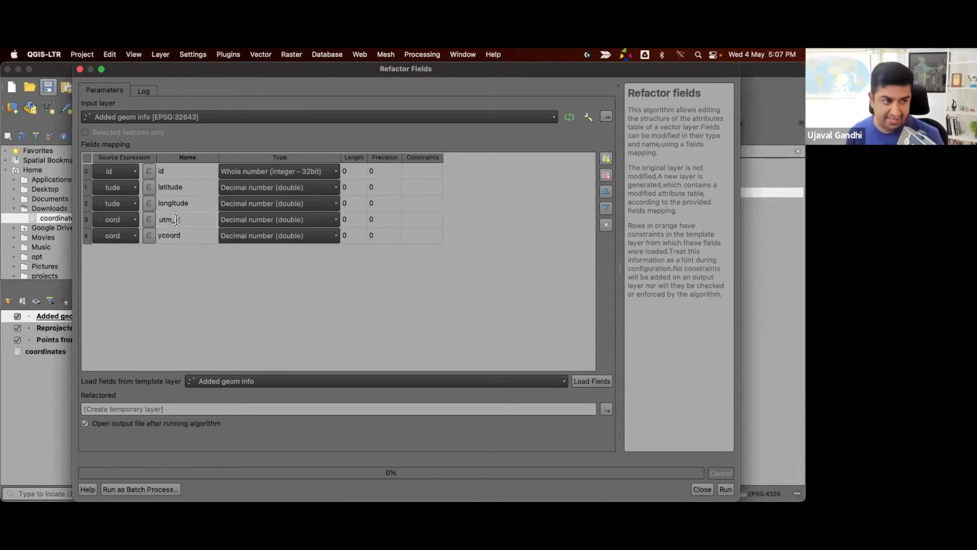
type("_x")
double_click(176, 234)
type("utm")
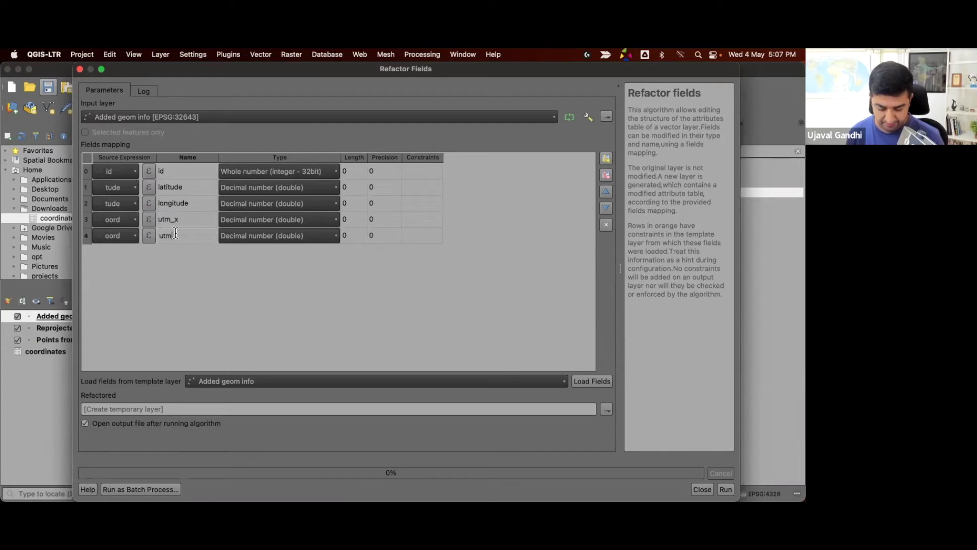
type("_y")
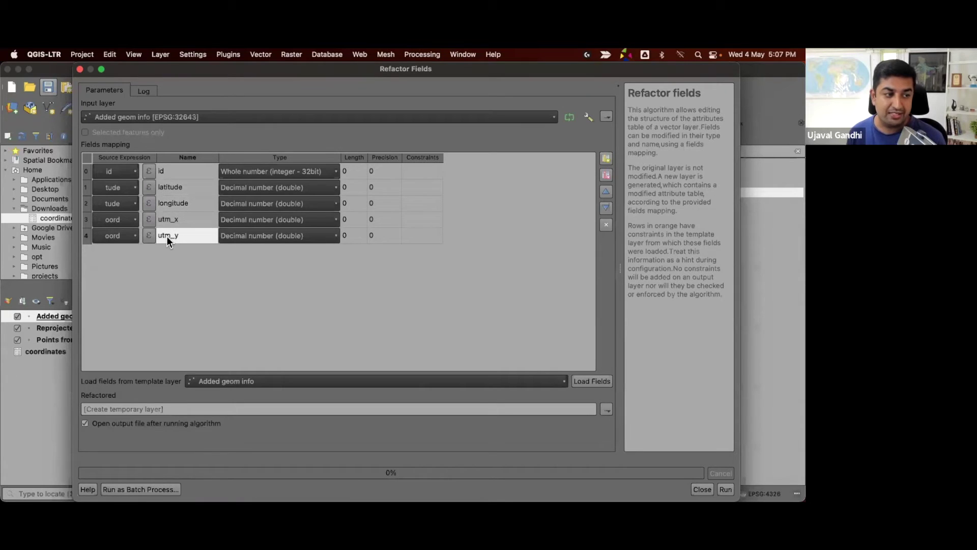
left_click(600, 194)
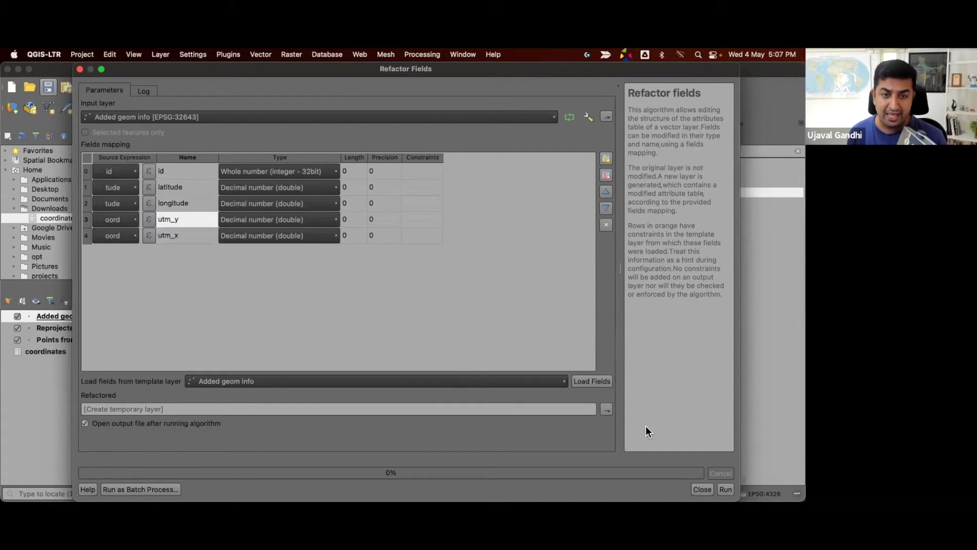
Set the Refactored output to an XLSX file named coordinates_new and run the algorithm
left_click(607, 409)
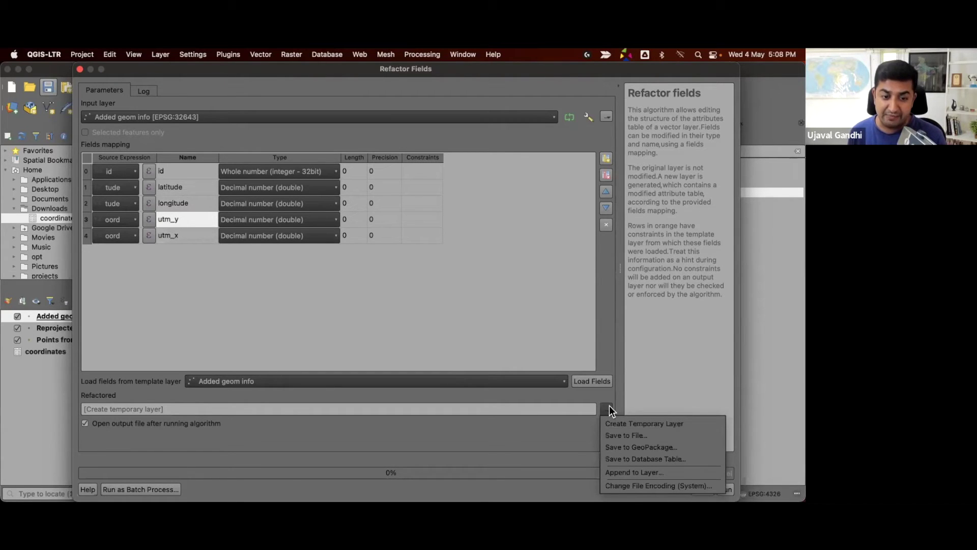
left_click(622, 435)
left_click(444, 309)
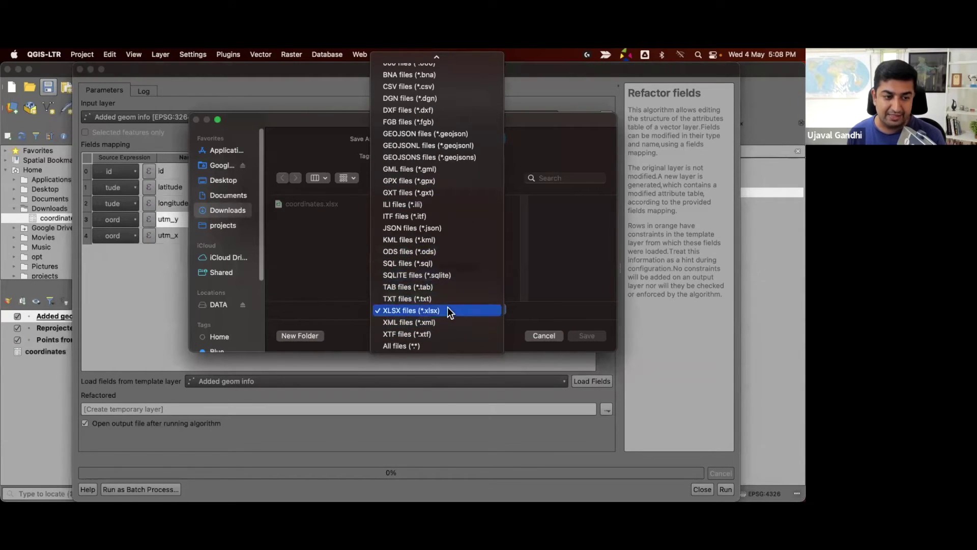
left_click(447, 307)
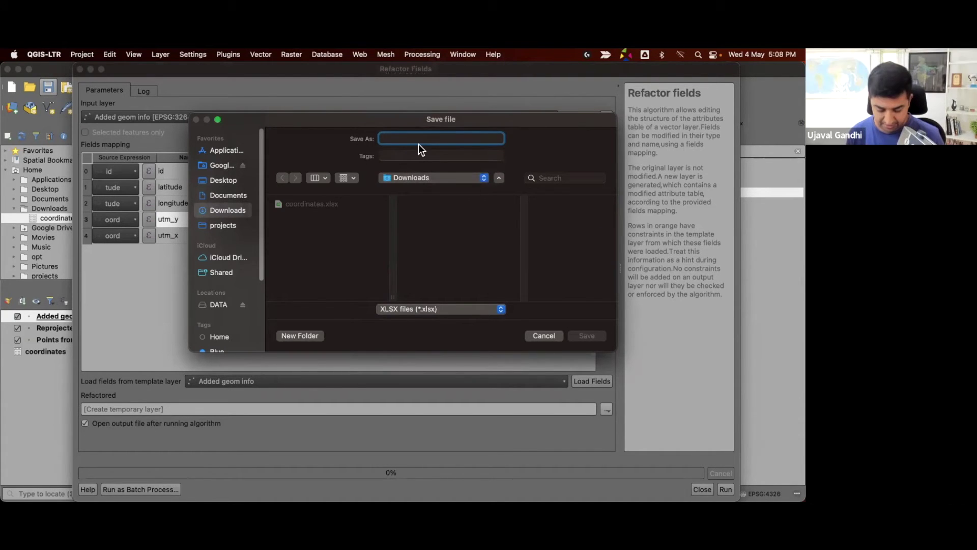
type("coordinates_new")
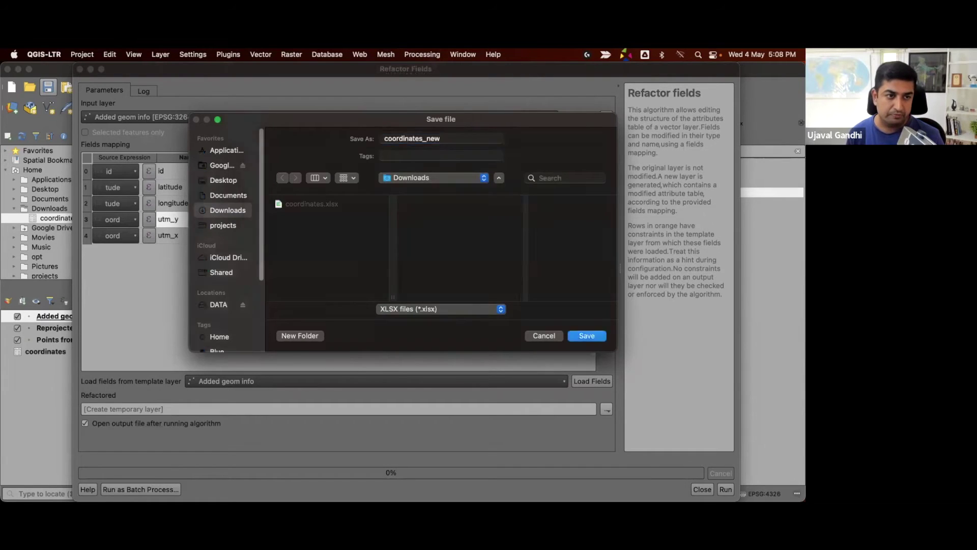
key("Return")
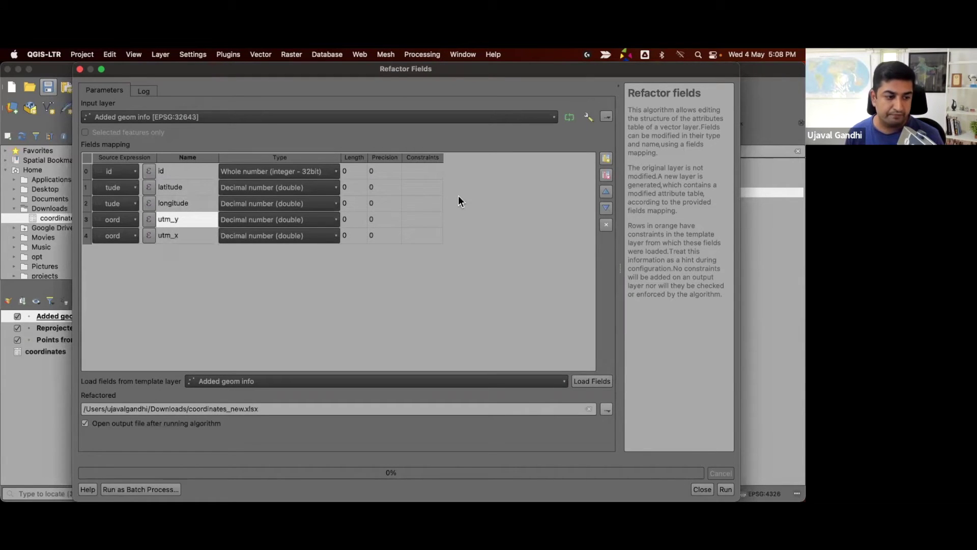
left_click(725, 489)
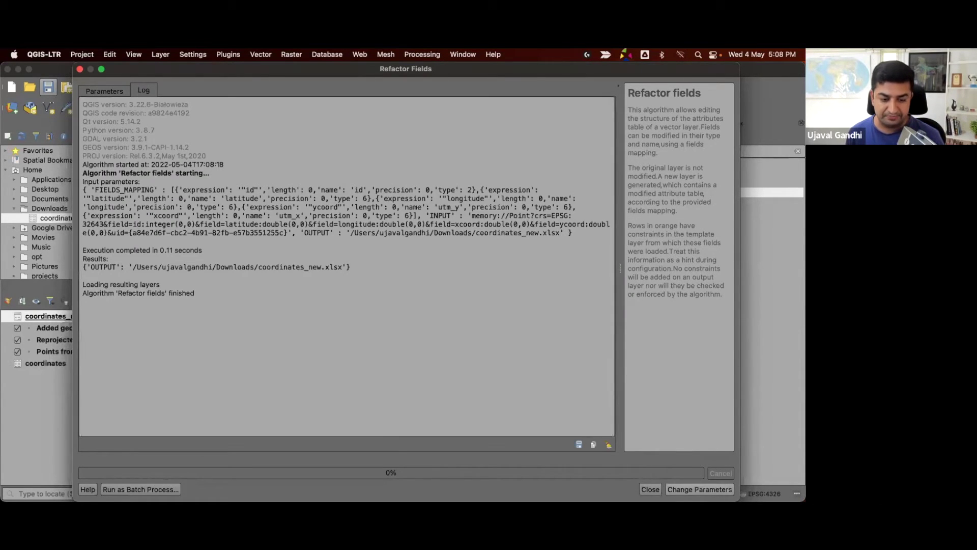
Close the finished algorithm window and Quick Look coordinates_new.xlsx in the Downloads folder
left_click(650, 489)
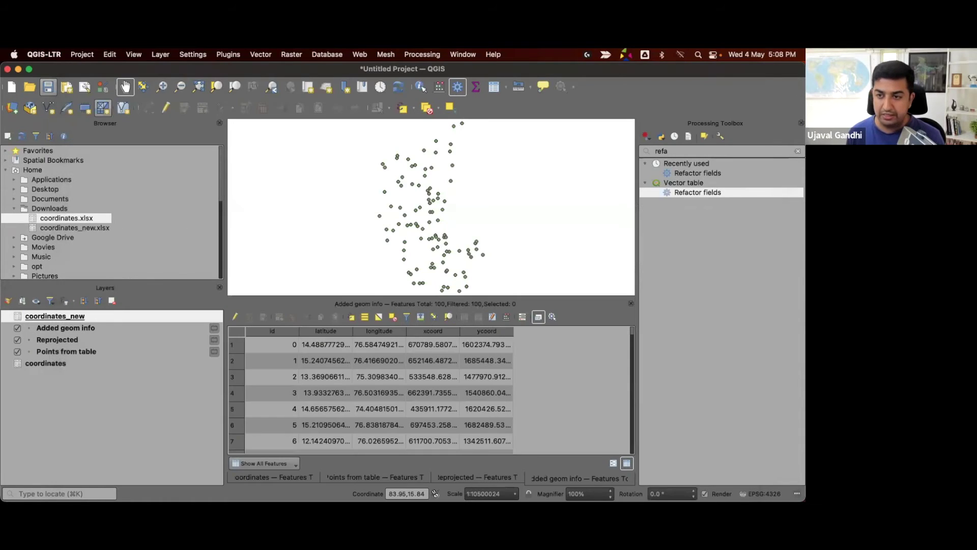
key("super+Tab")
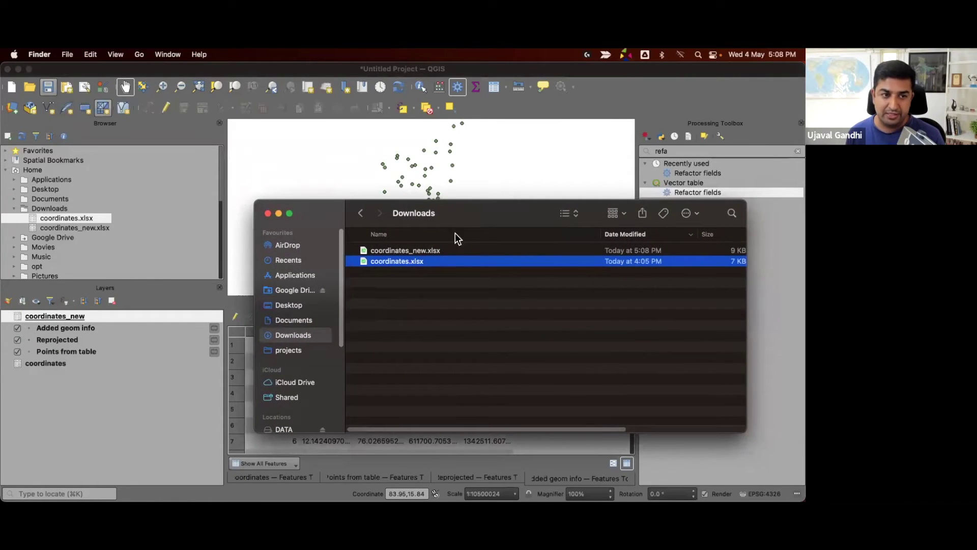
left_click(442, 248)
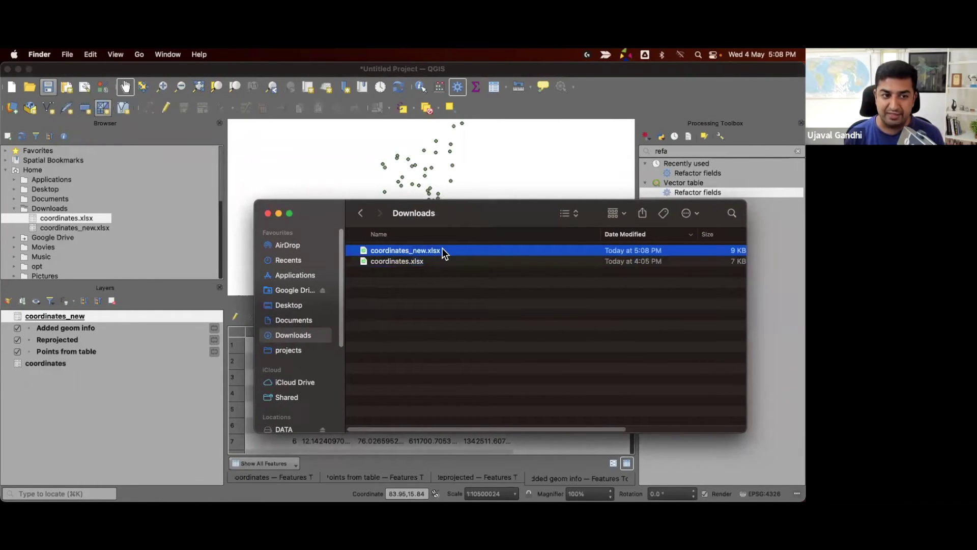
key("space")
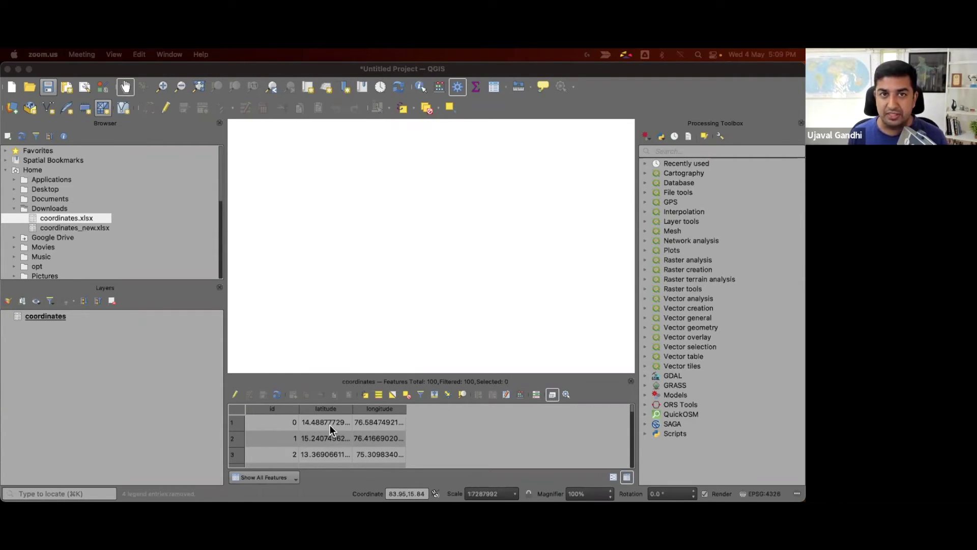
Reopen Refactor fields via the 'refa' search and add two new field rows
left_click(659, 151)
type("refa")
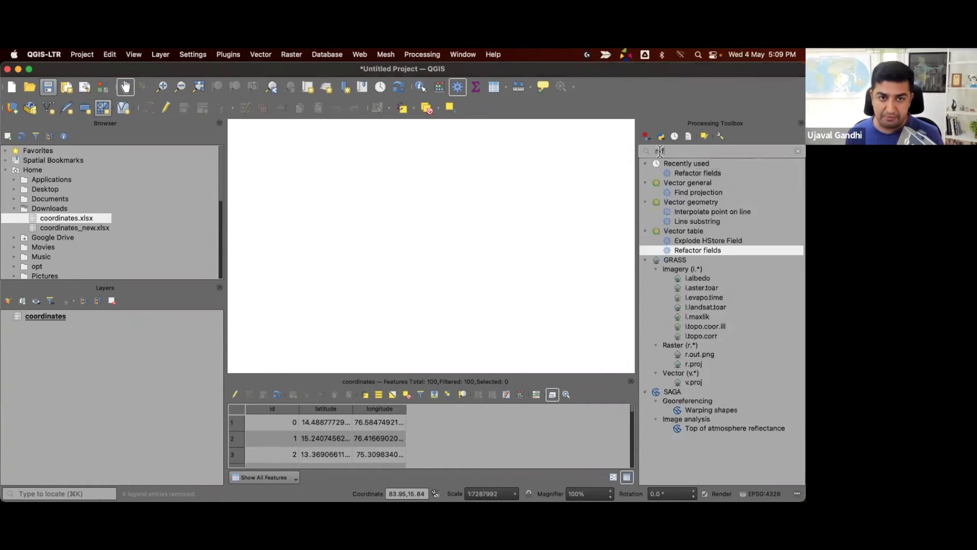
double_click(696, 193)
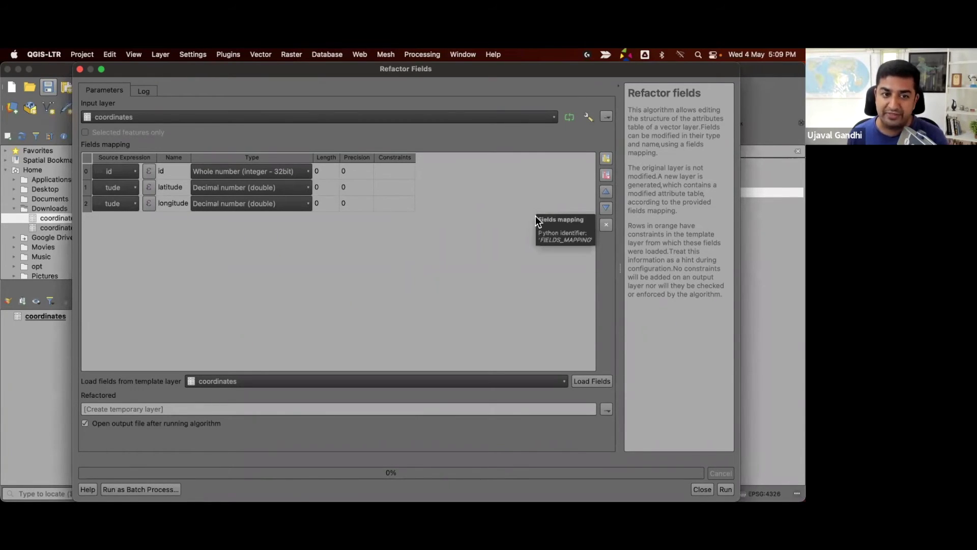
left_click(606, 158)
left_click(606, 158)
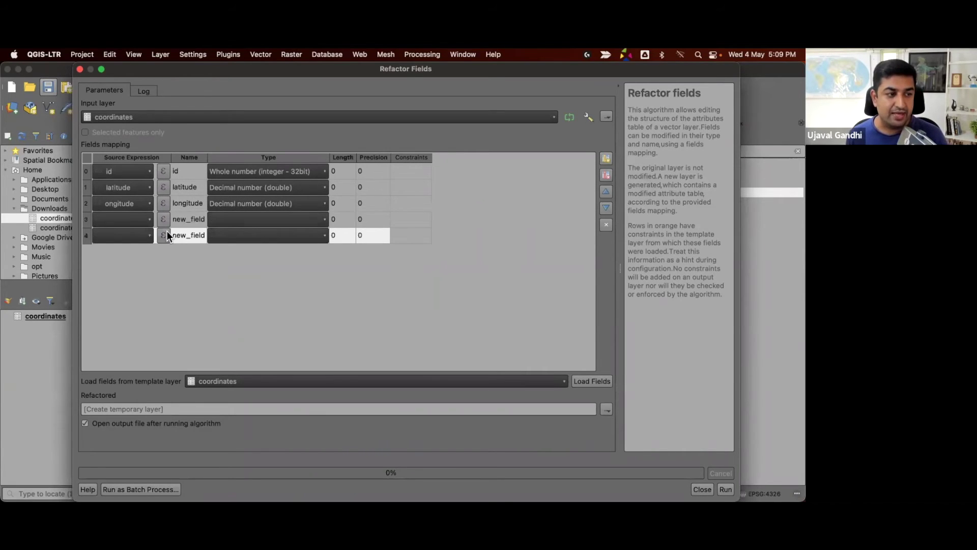
Name the new rows utm_y and utm_x and make both Decimal number (double)
left_click_drag(386, 70, 410, 76)
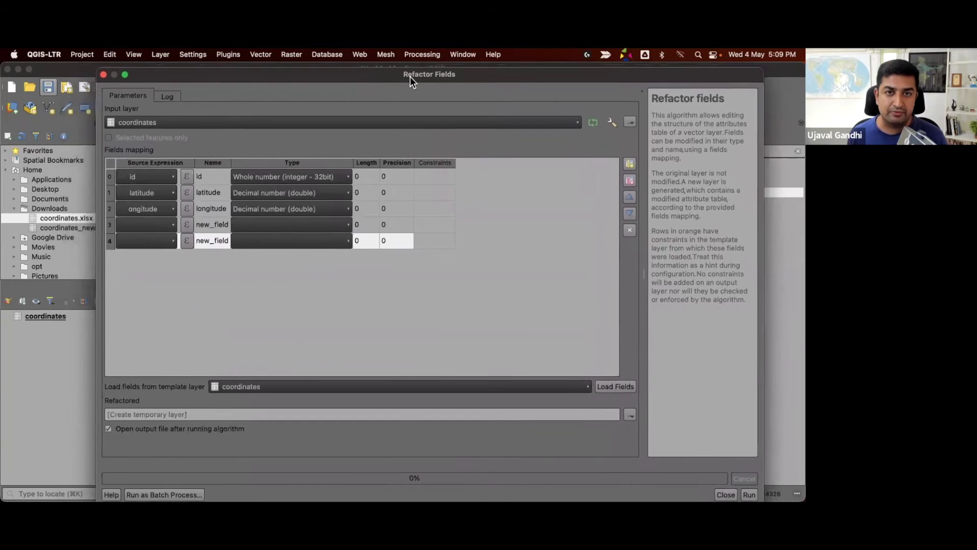
double_click(209, 222)
type("utm")
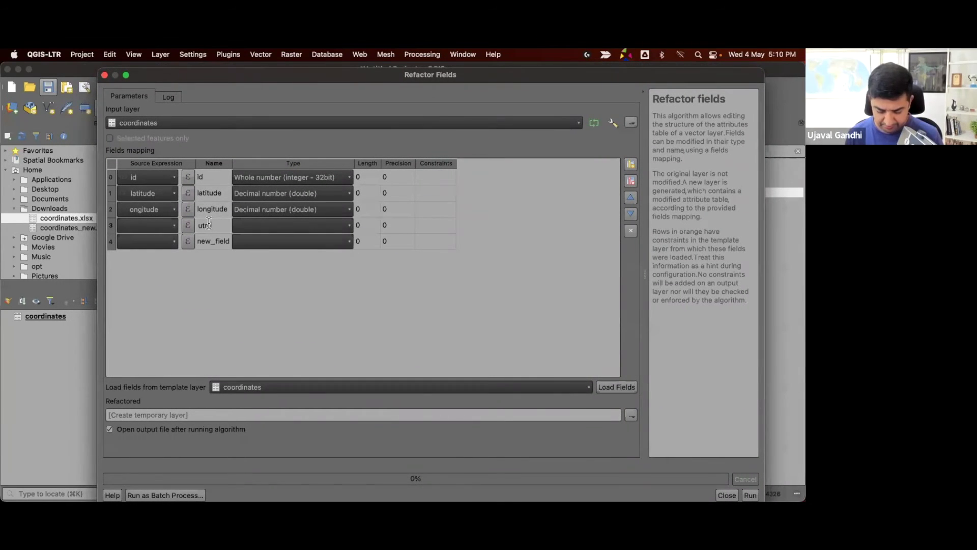
type("_y")
double_click(215, 239)
type("u")
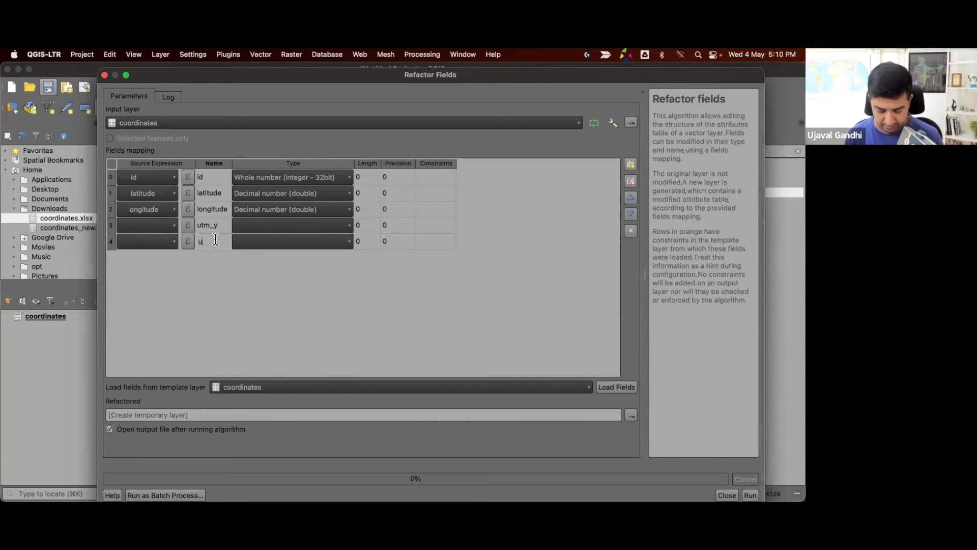
type("tm_x")
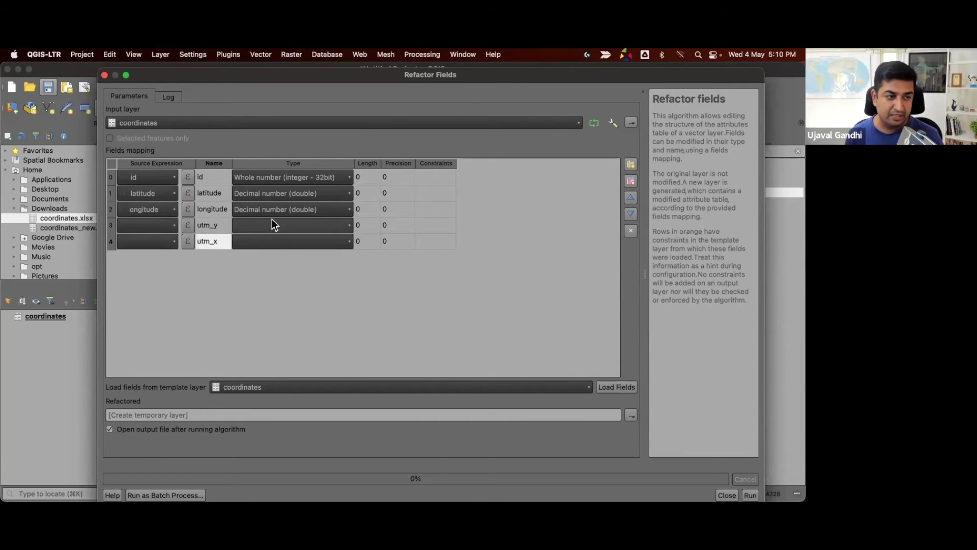
left_click(273, 224)
left_click(282, 257)
left_click(279, 242)
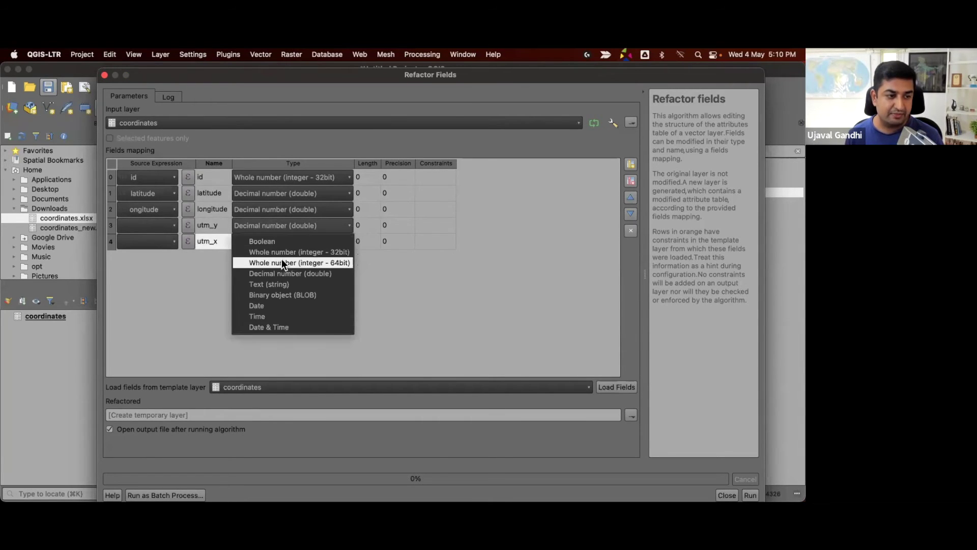
left_click(280, 273)
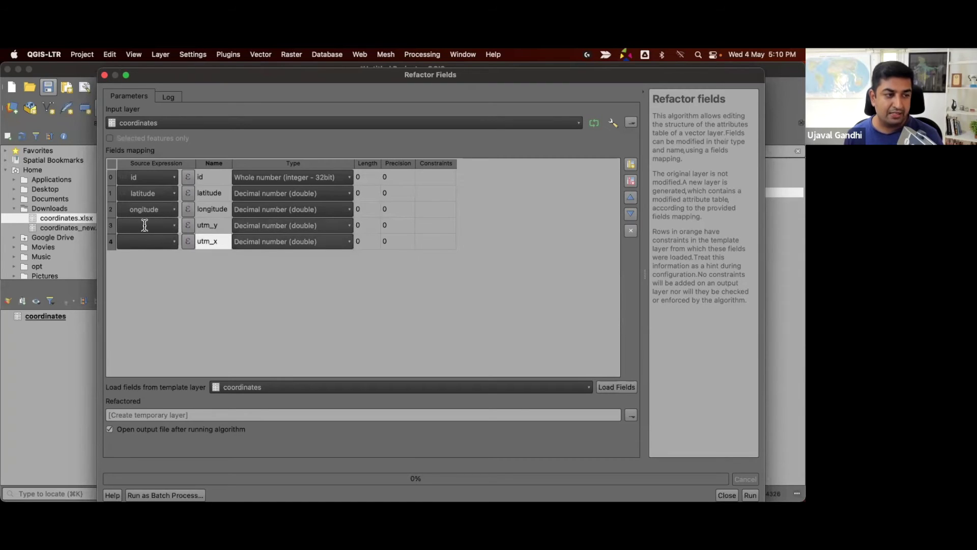
Open the utm_y expression builder and look up the latitude field and make_point help
left_click(188, 225)
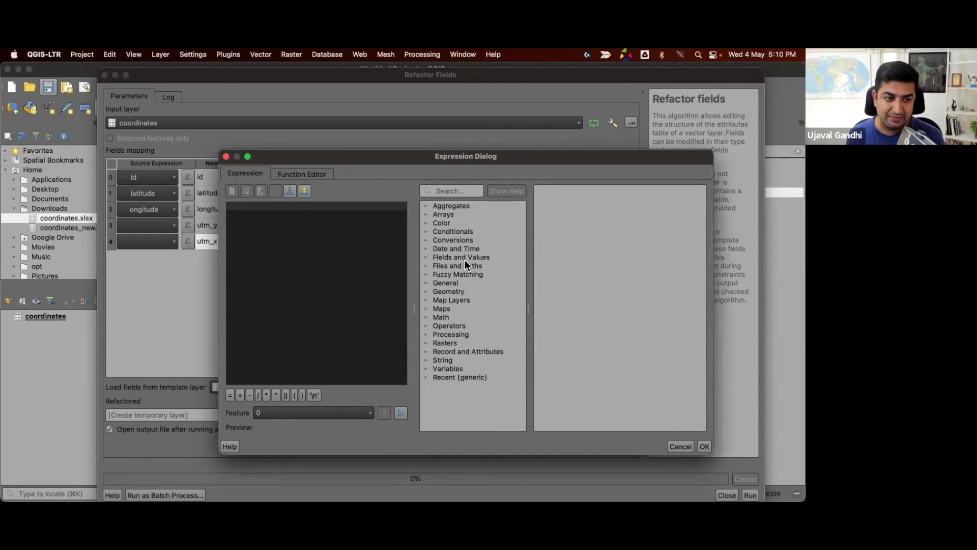
double_click(465, 258)
left_click(469, 284)
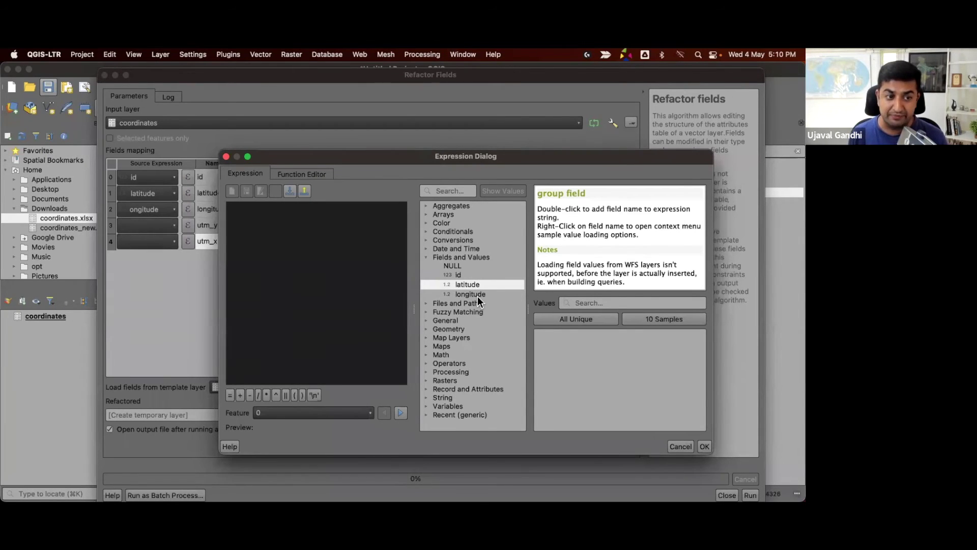
left_click(373, 235)
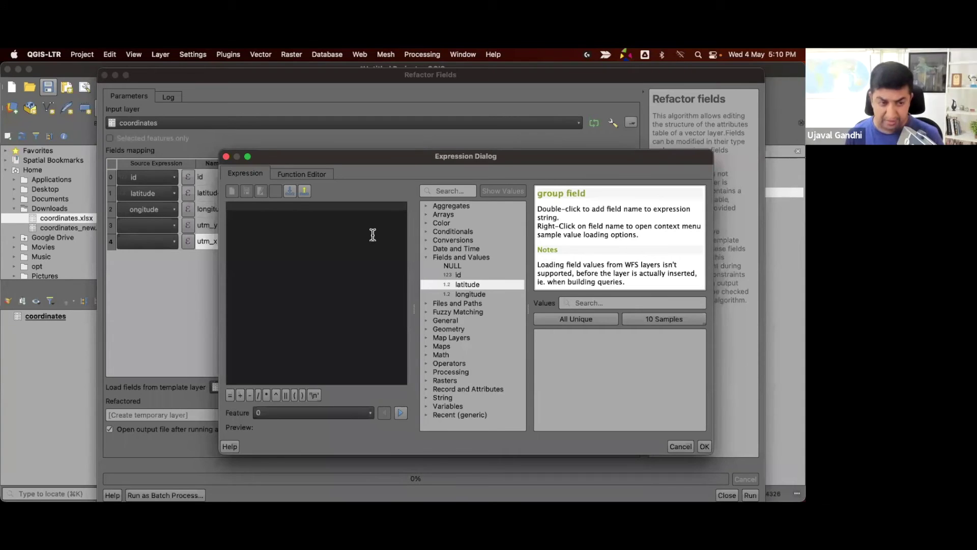
left_click(446, 192)
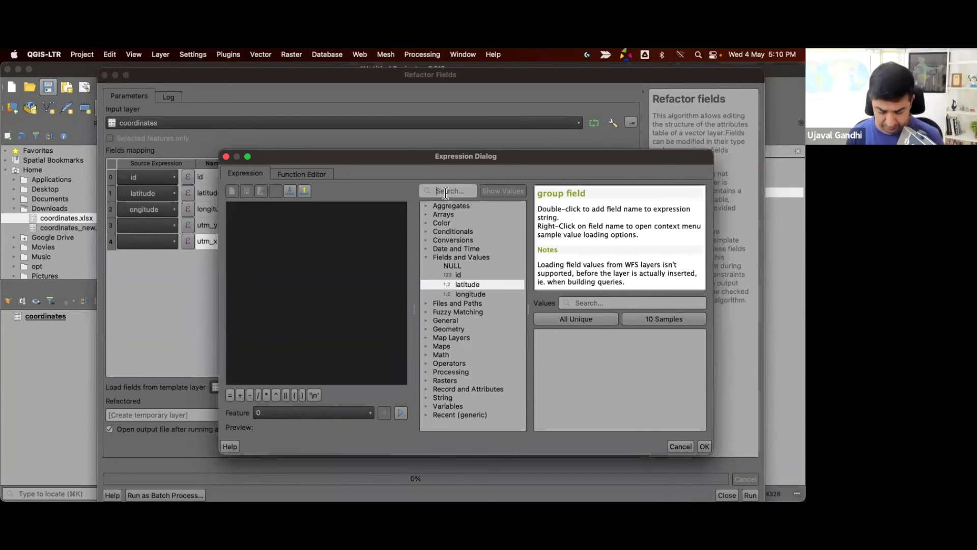
type("make")
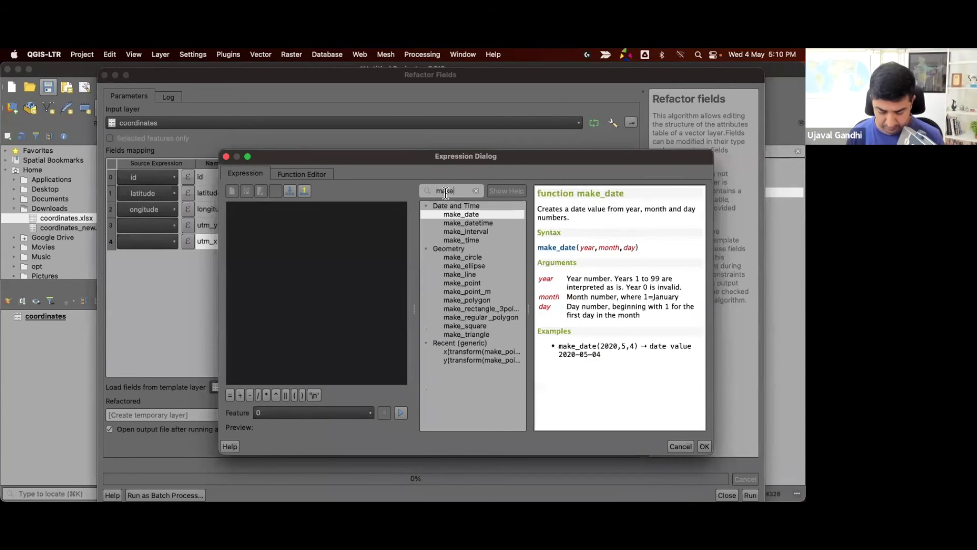
left_click(460, 282)
Write make_point("longitude", "latitude") as the utm_y expression
left_click(334, 273)
type("make")
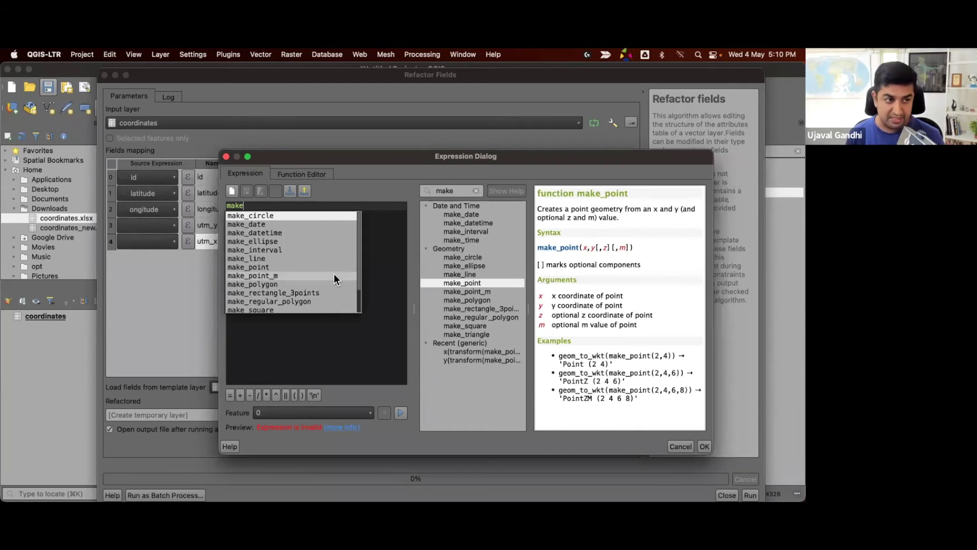
type("_point(")
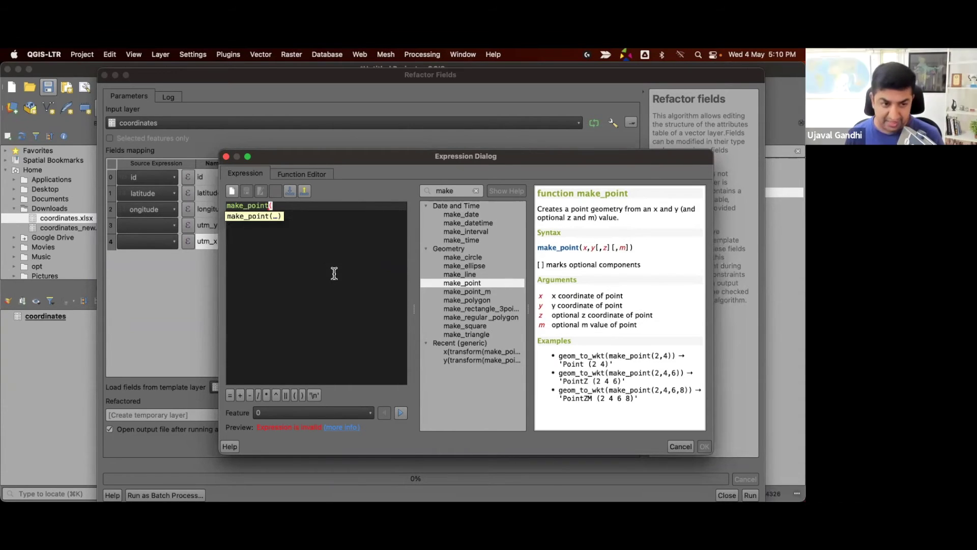
left_click(477, 190)
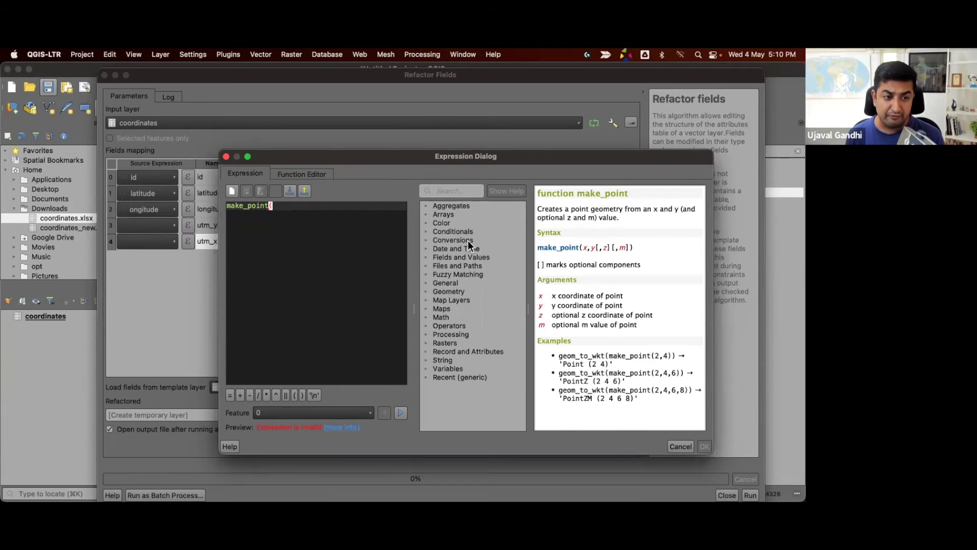
left_click(463, 258)
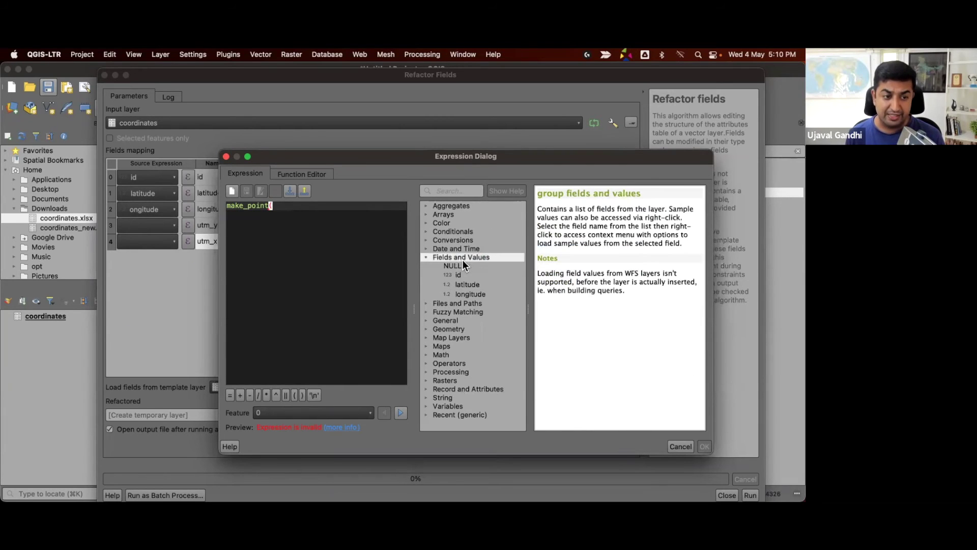
double_click(469, 294)
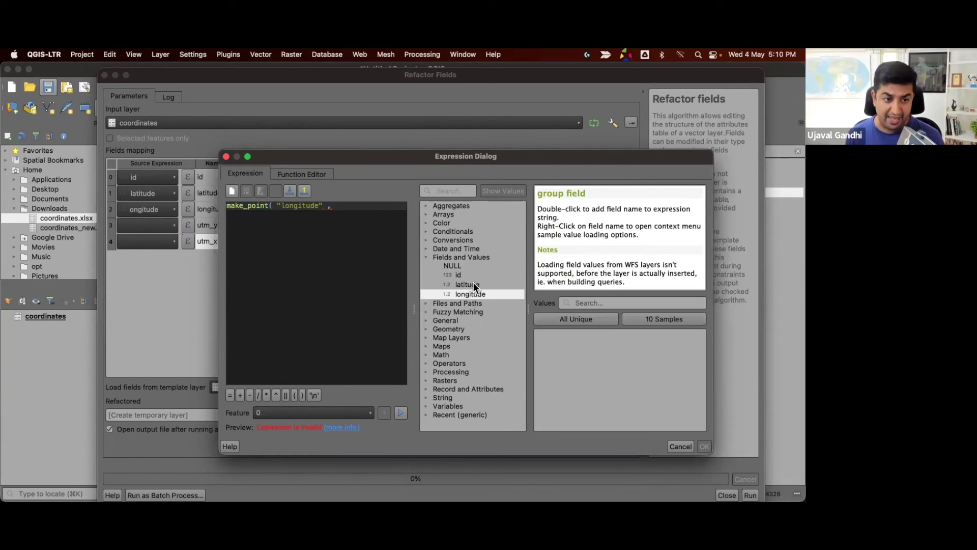
type(",")
double_click(473, 284)
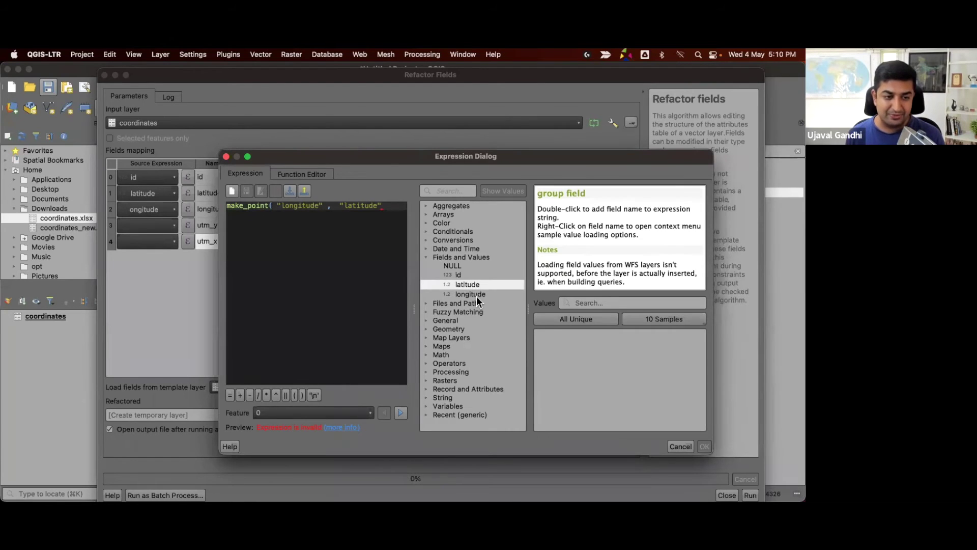
type(")")
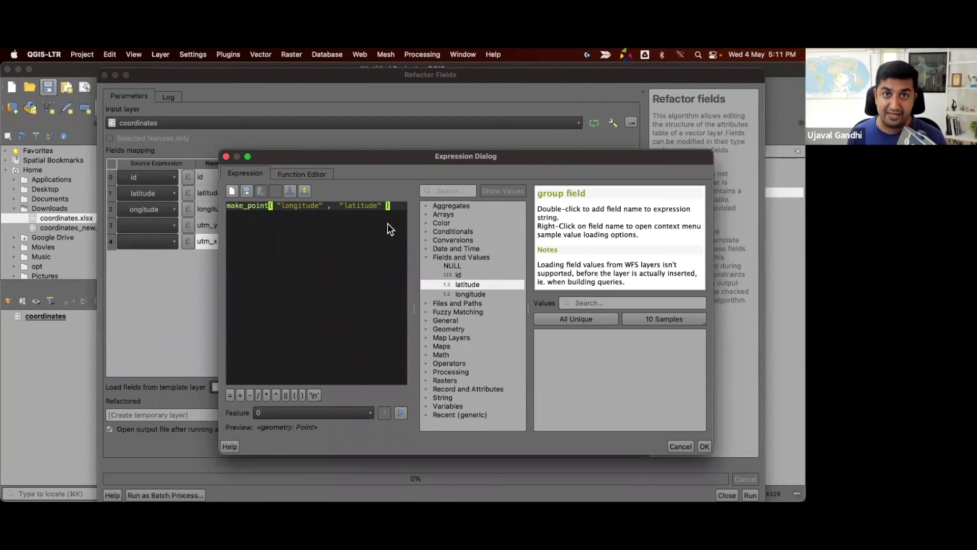
Wrap the point as transform(make_point(...), 'EPSG:4326', 'EPSG:32643') to reproject it to UTM 43N
left_click(460, 192)
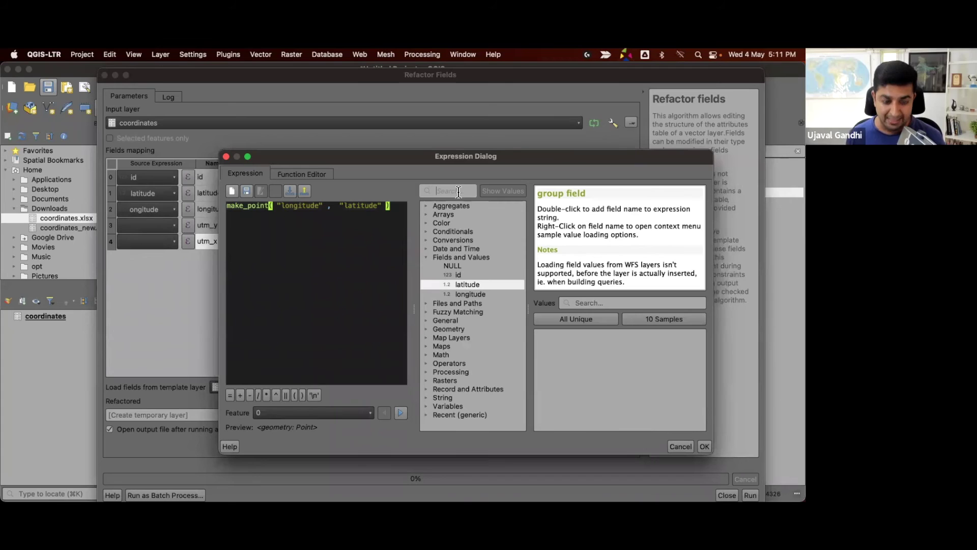
type("trans")
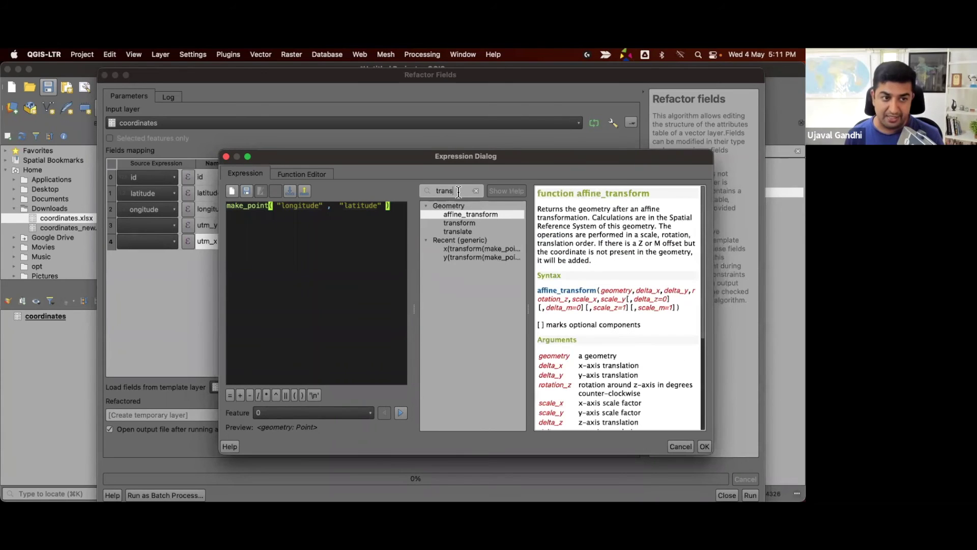
left_click(478, 223)
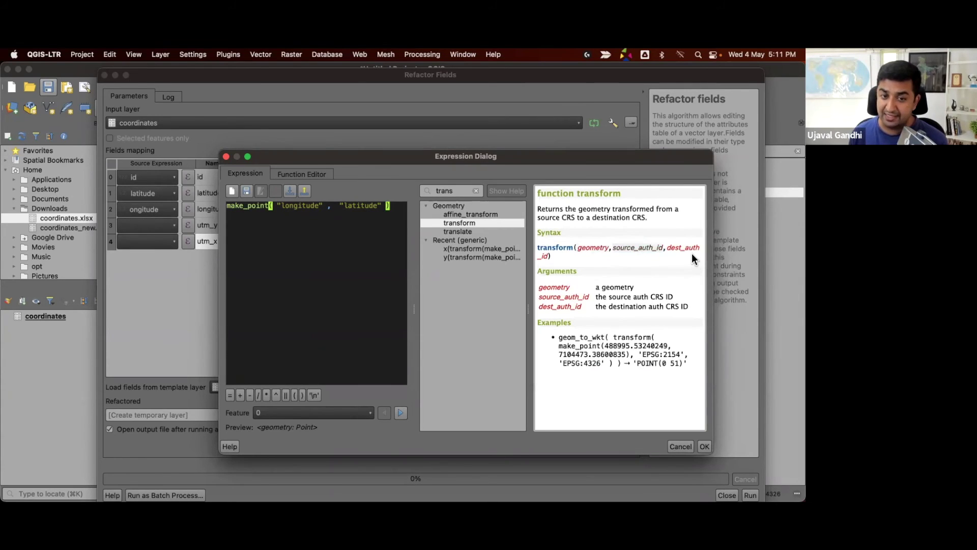
left_click(227, 206)
type("tr")
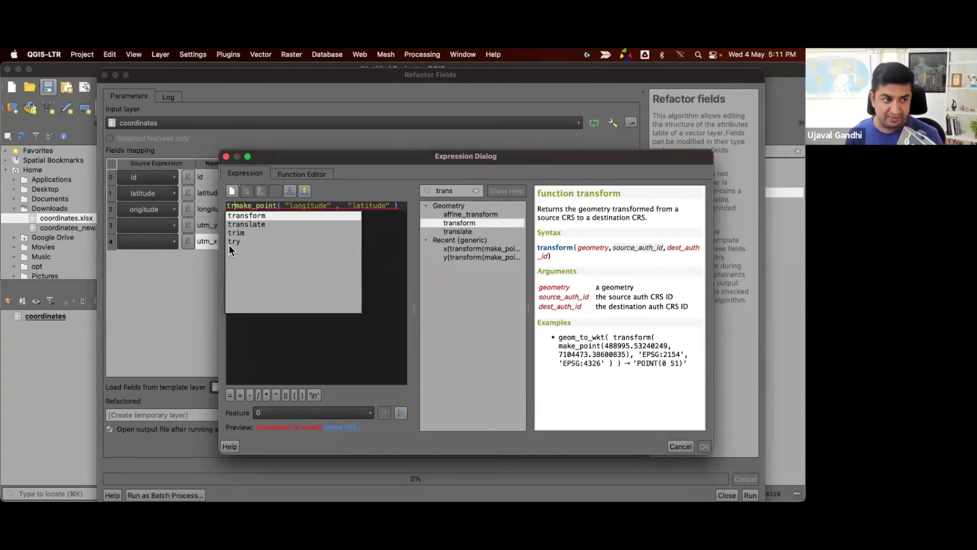
type("ans")
key("Return")
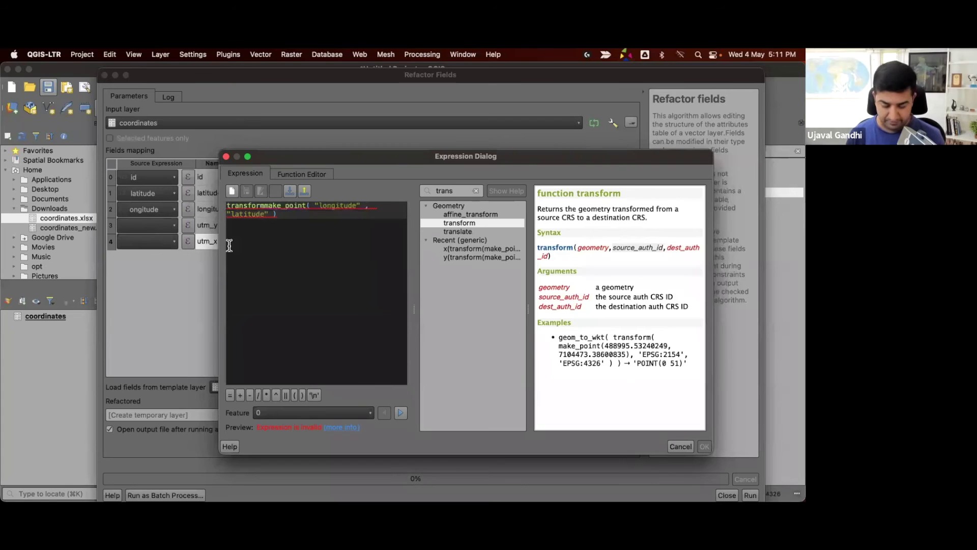
type("(")
key("Right")
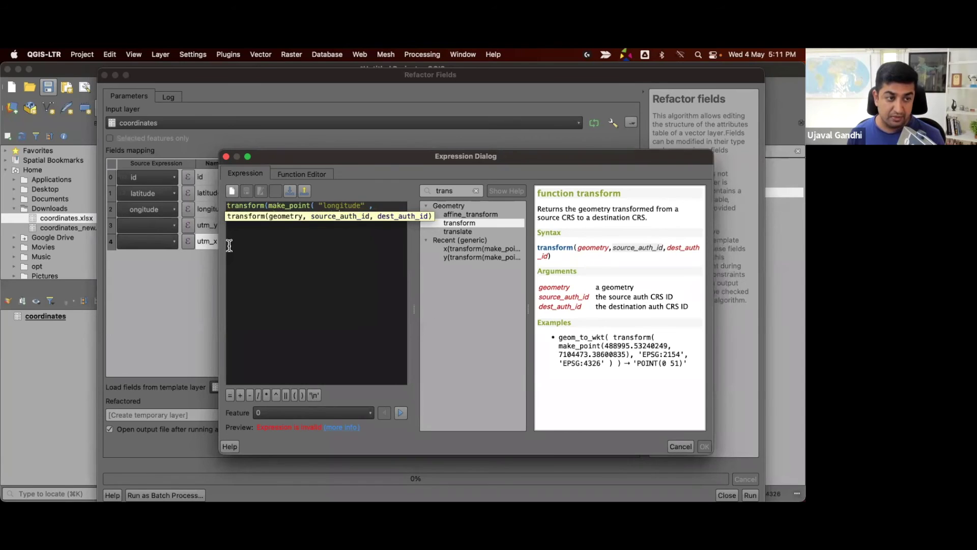
type("\"latitude\" ), 'EPSG:4326', '")
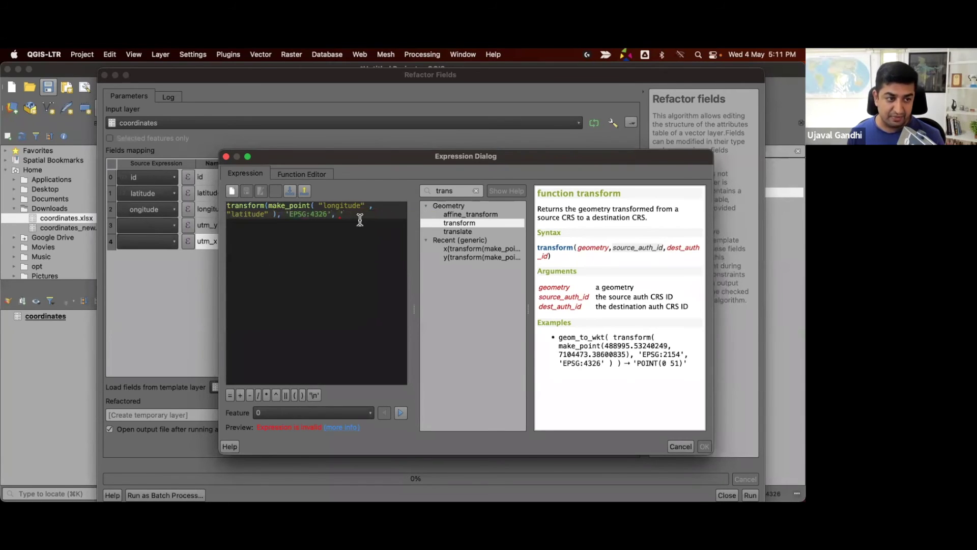
type("EPSG:32643')")
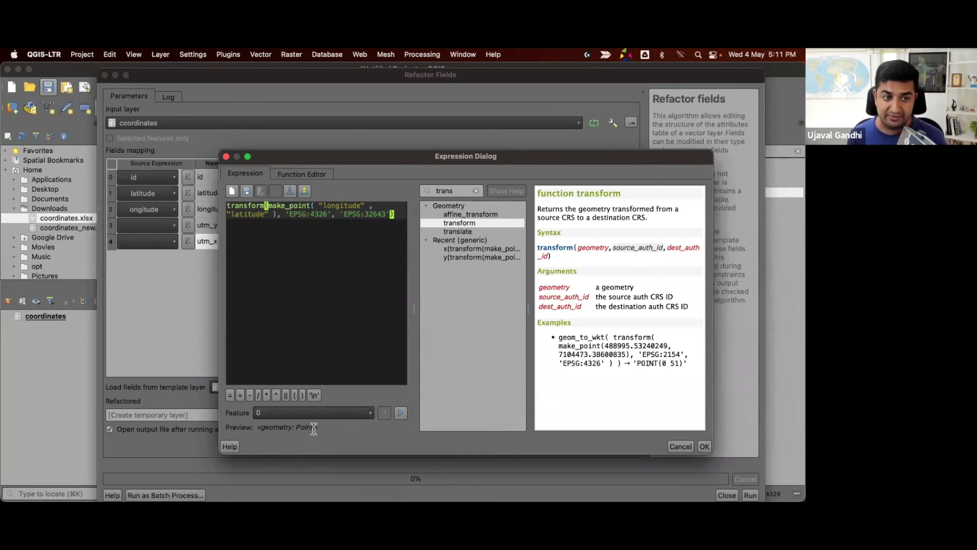
left_click(475, 190)
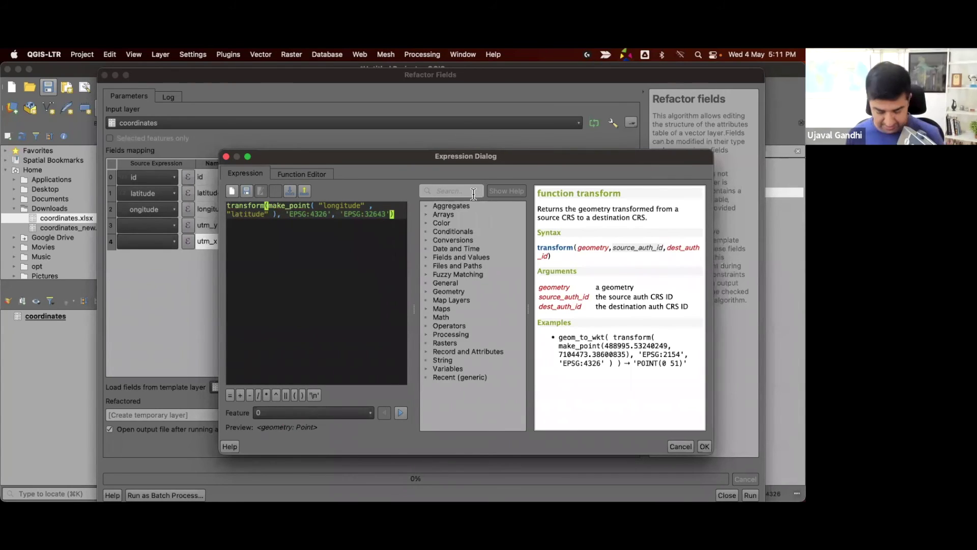
Look up the help for the x and y geometry functions
type("x")
scroll(468, 325, "down", 6)
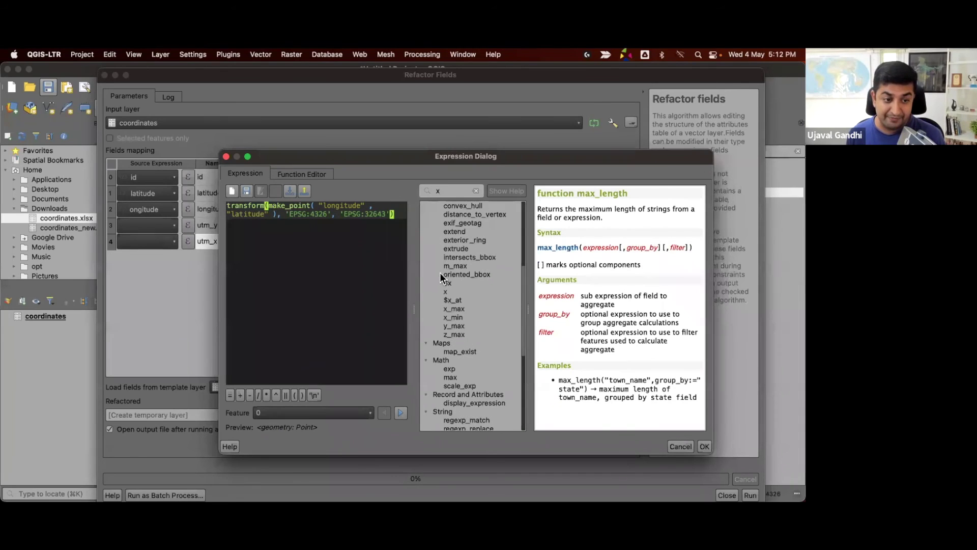
left_click(449, 292)
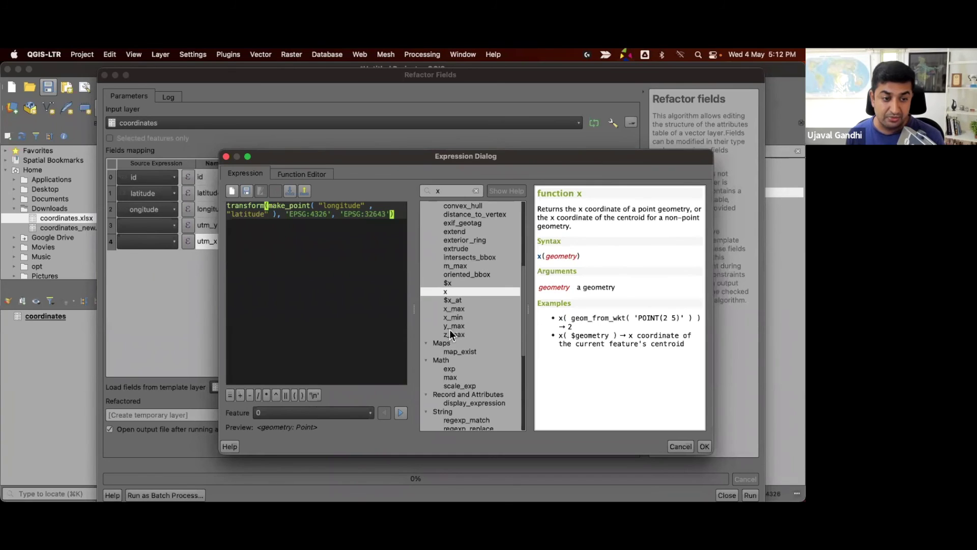
double_click(443, 191)
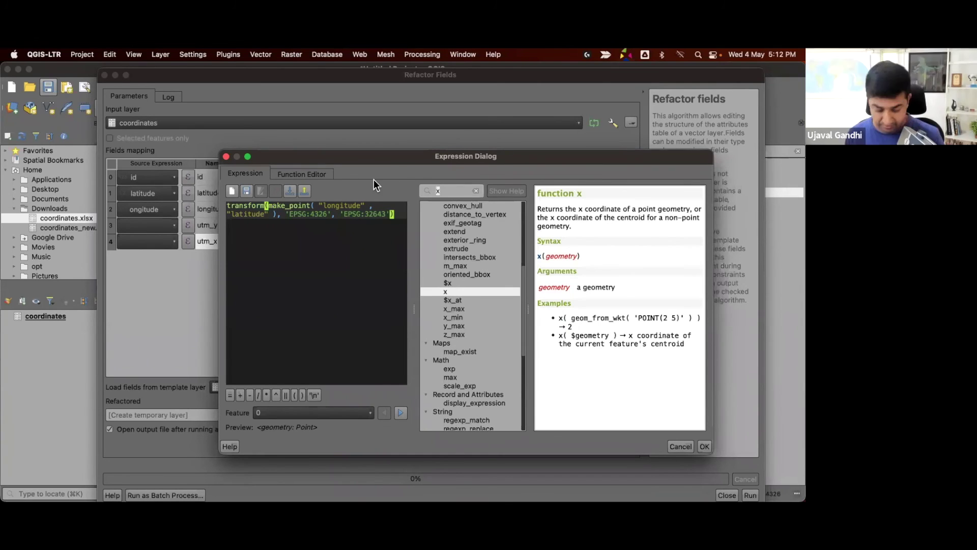
type("y")
scroll(474, 302, "down", 20)
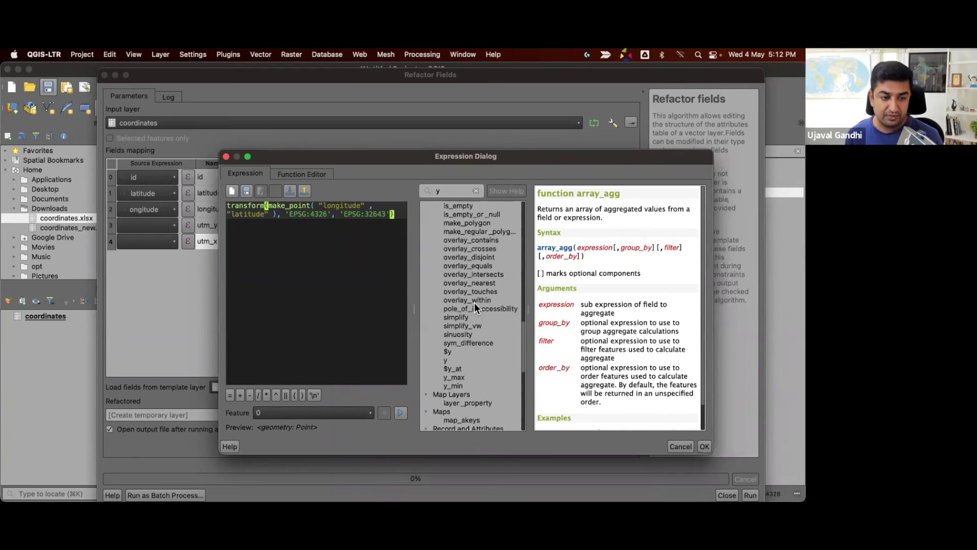
left_click(463, 358)
Wrap the expression as y(transform(...)), previewing 1602374.793054111, and confirm it
left_click(227, 208)
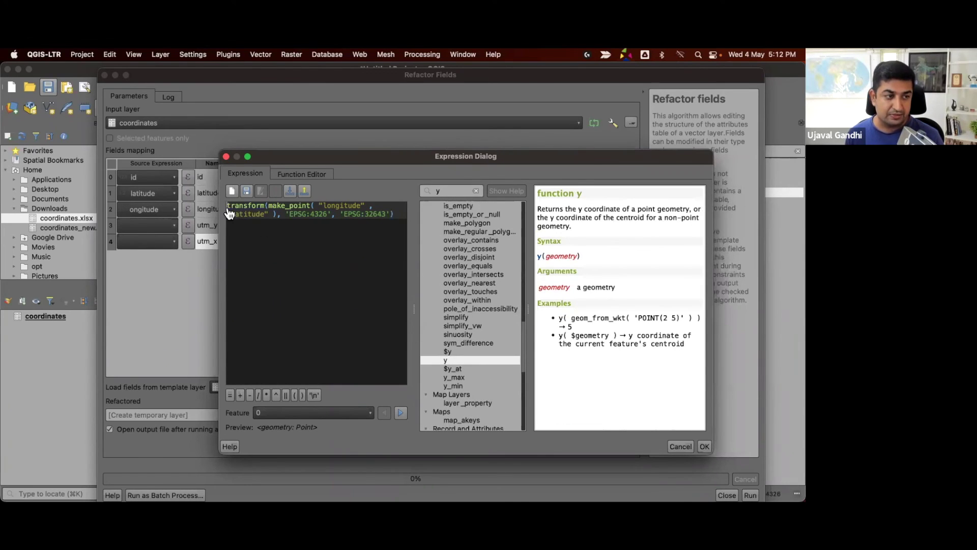
type("y(")
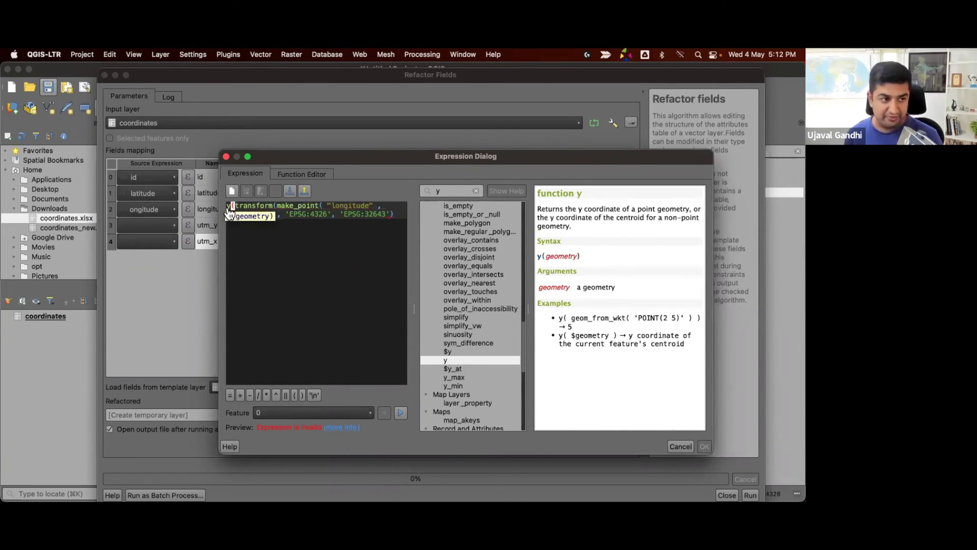
left_click(396, 214)
type(")")
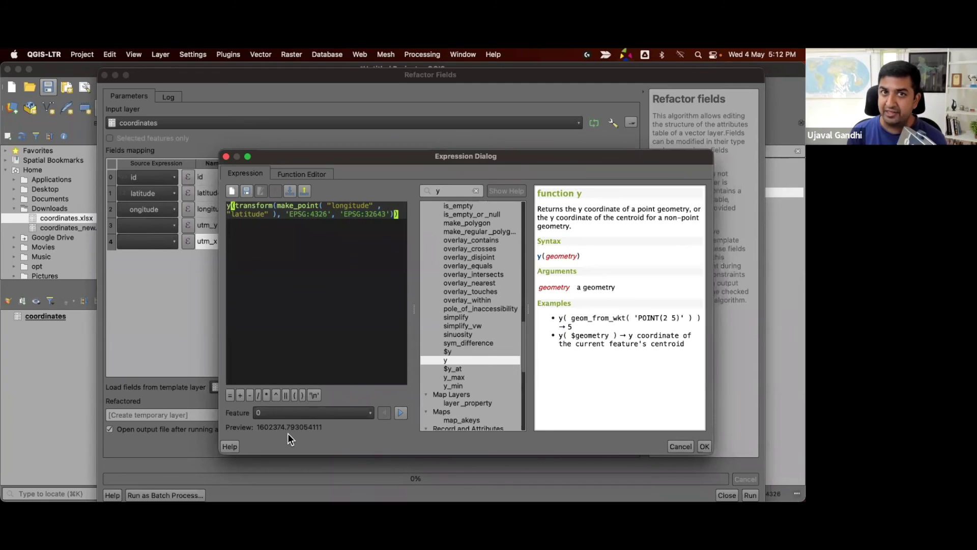
left_click(704, 446)
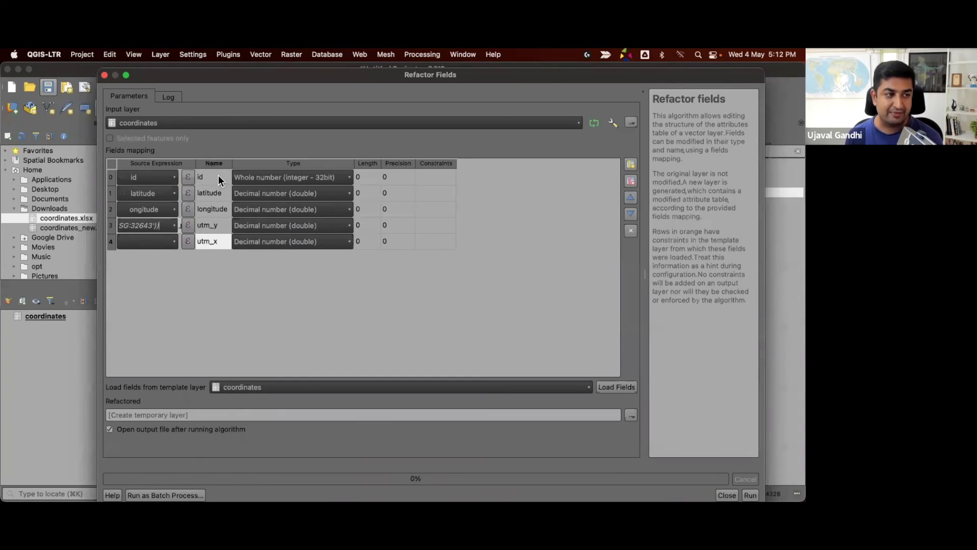
Widen the Source Expression column, paste the reprojection into utm_x, and change y( to x(
left_click_drag(196, 164, 321, 164)
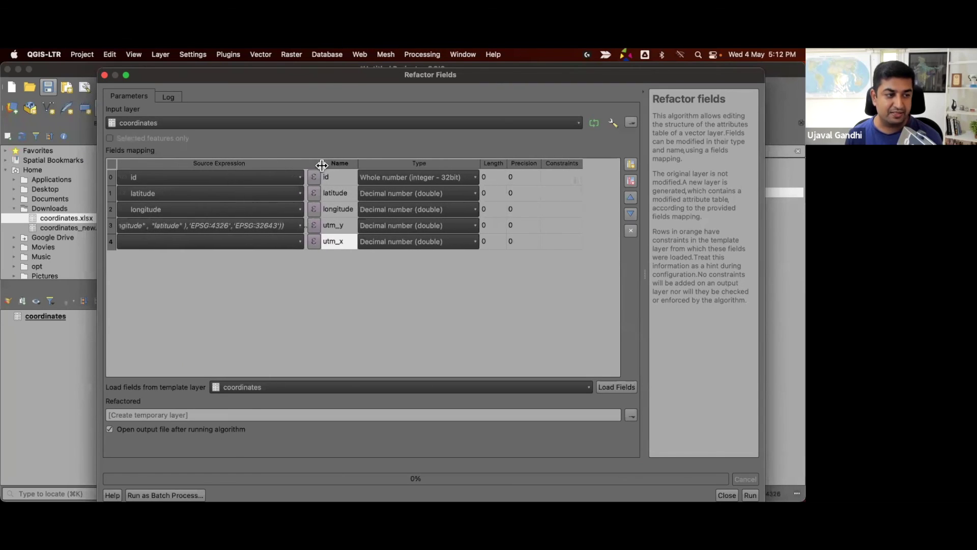
left_click(286, 224)
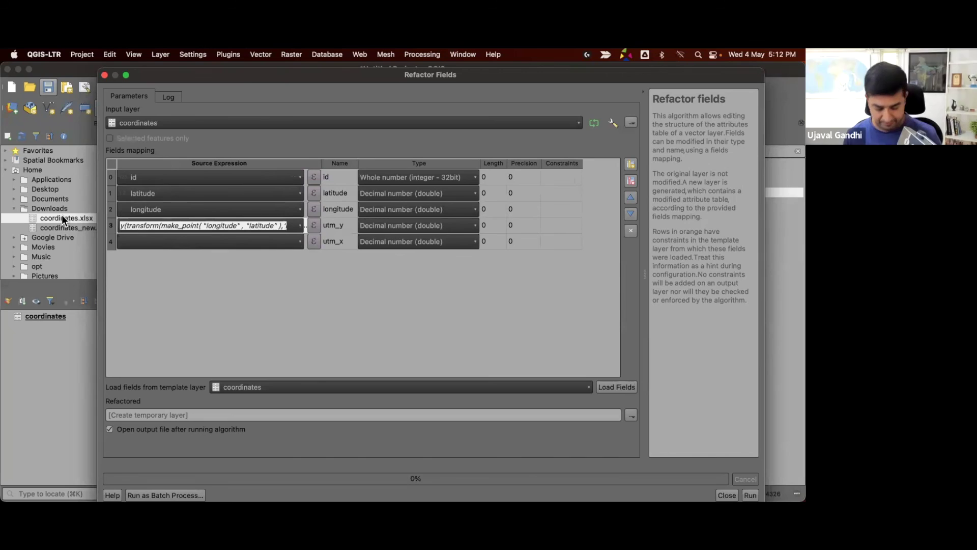
left_click(143, 239)
type("y(transform(make_point( \"longitude\" , \"latitude\" ),'EPSG:4326','EPSG:32643'))")
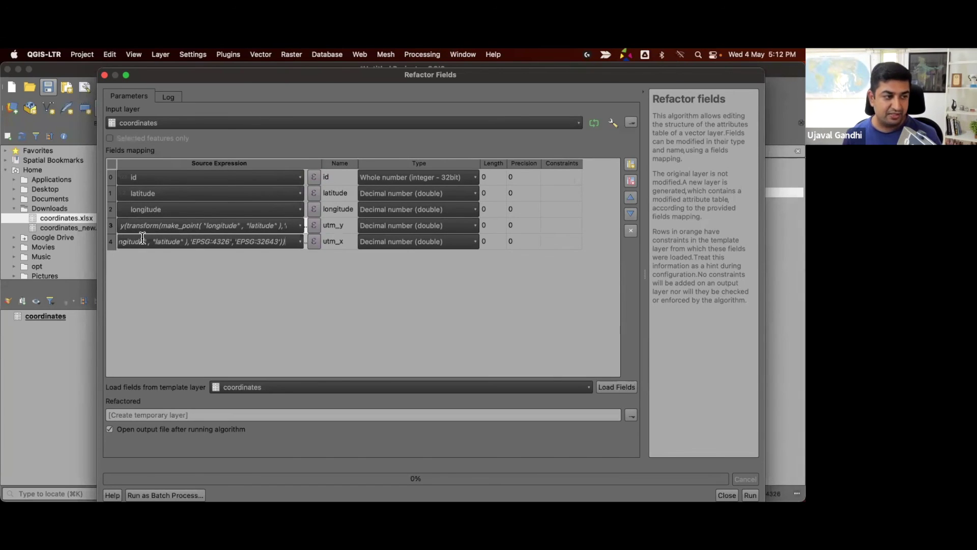
key("super+Left")
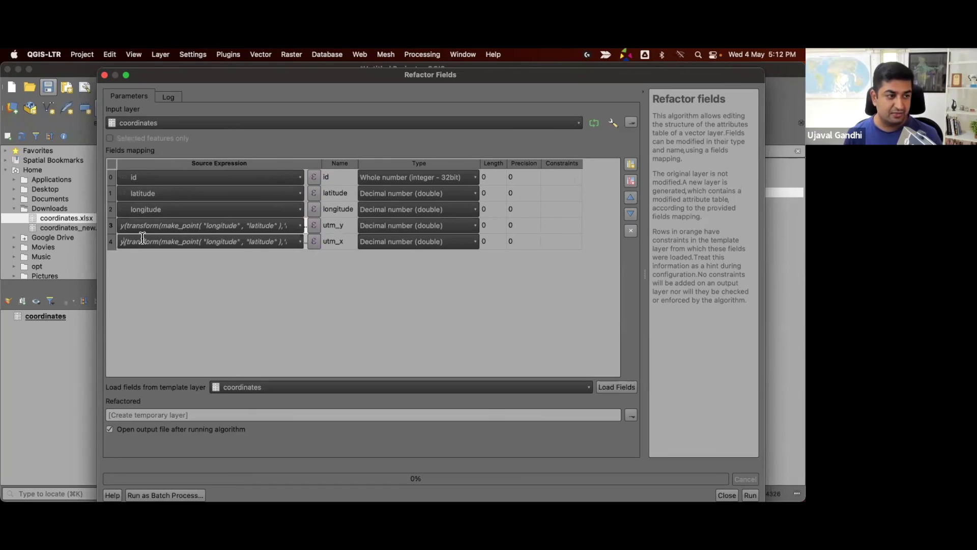
key("super+Right")
type("x")
key("BackSpace")
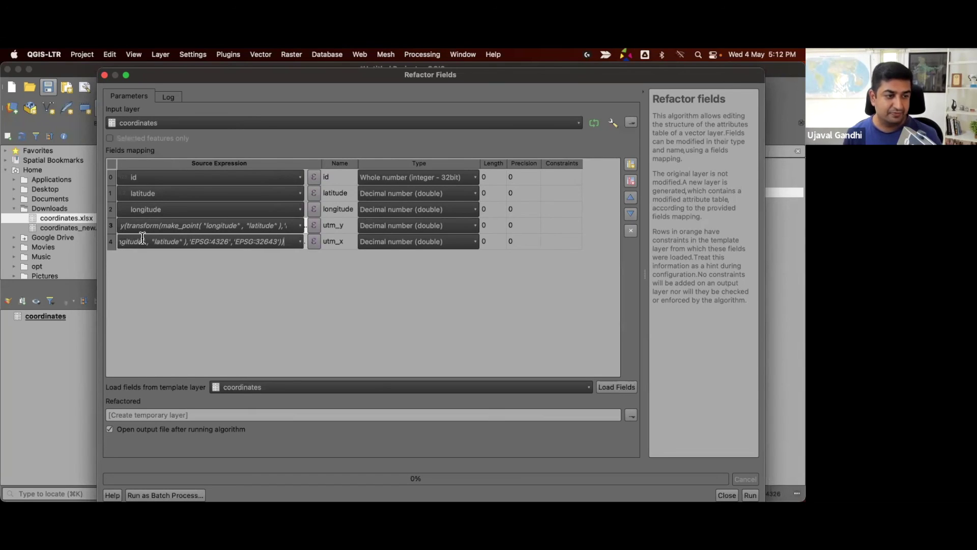
key("super+Left")
key("Delete")
key("super+Right")
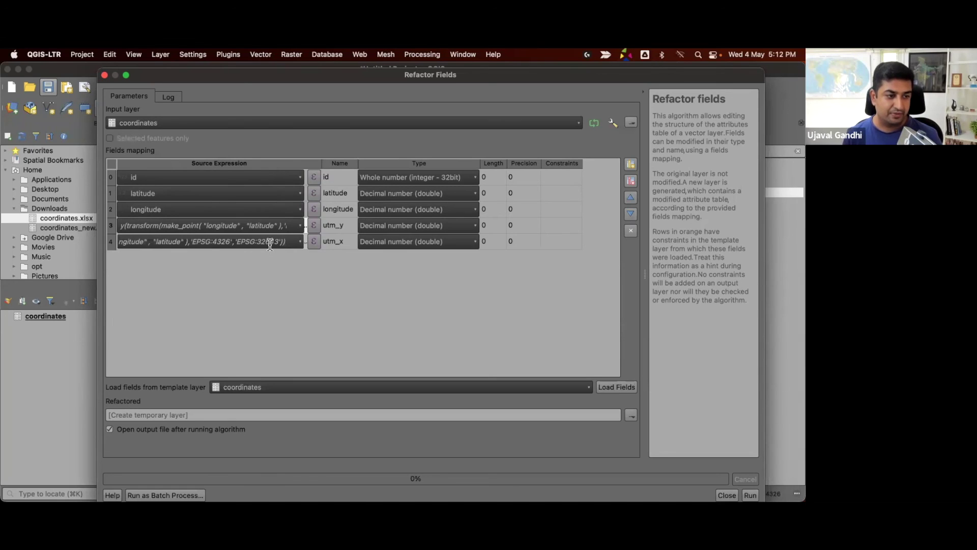
key("super+Left")
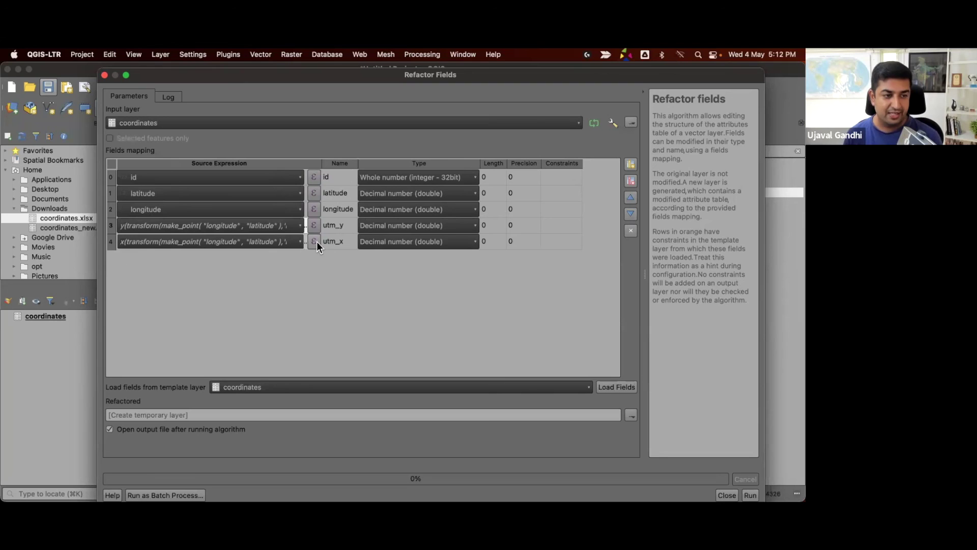
Save the output as coordinates_expression, run the refactoring, and select the new file in Downloads
left_click(631, 415)
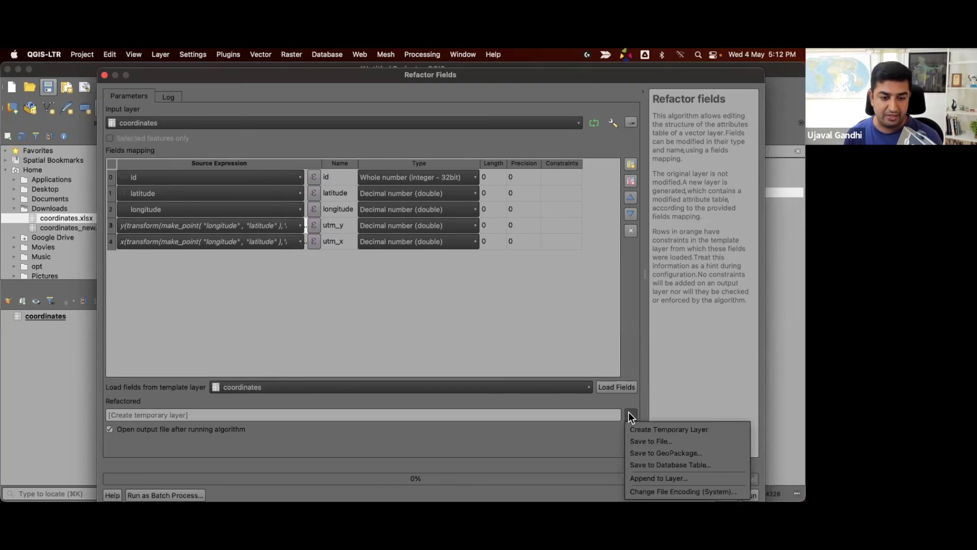
left_click(643, 438)
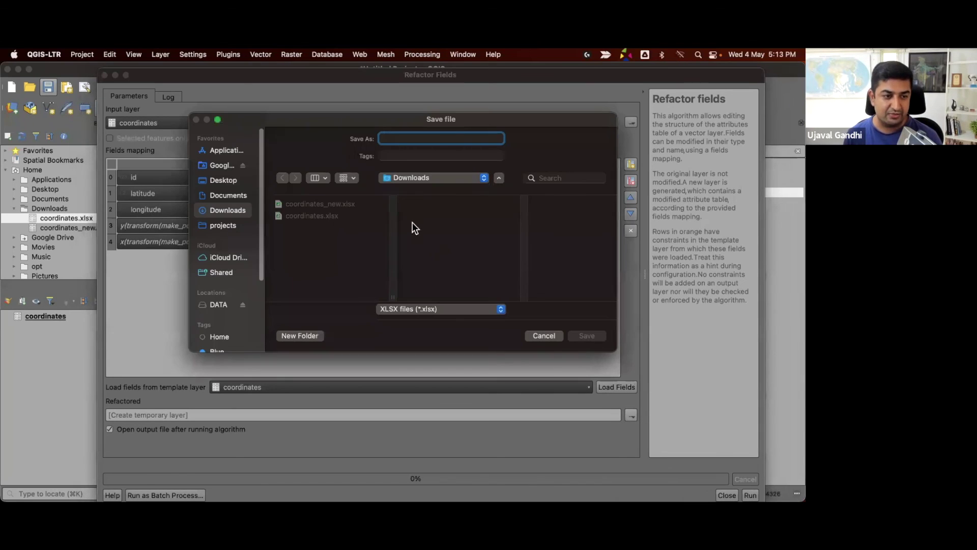
type("coord")
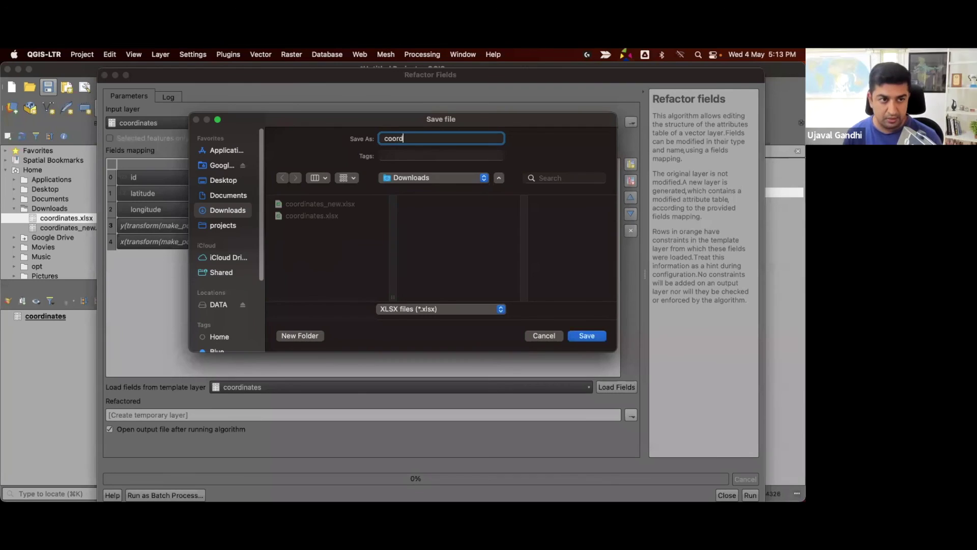
type("inates_")
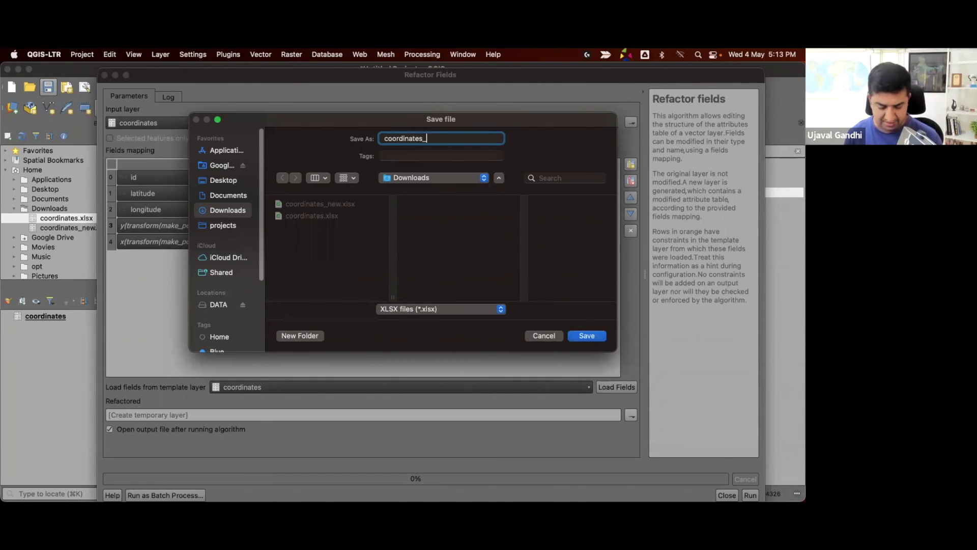
type("expression")
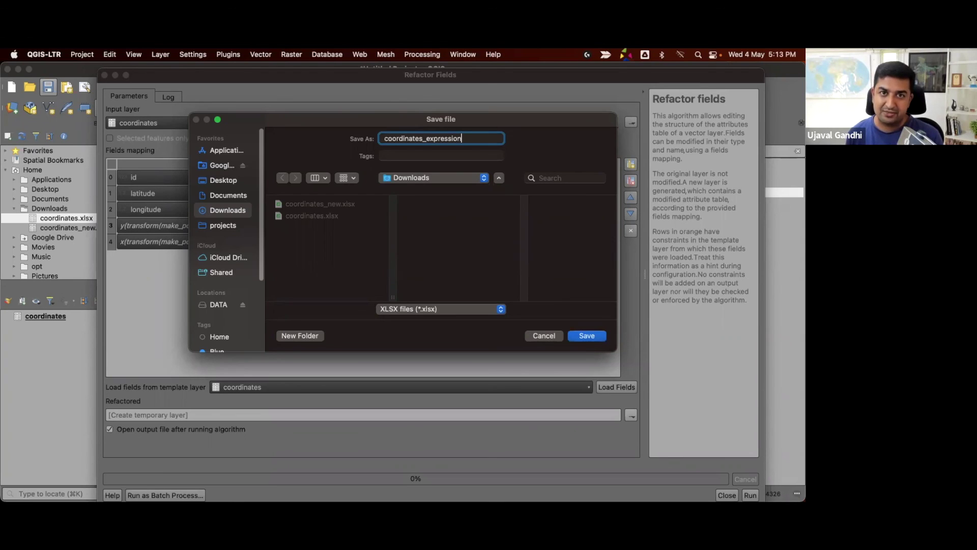
key("Return")
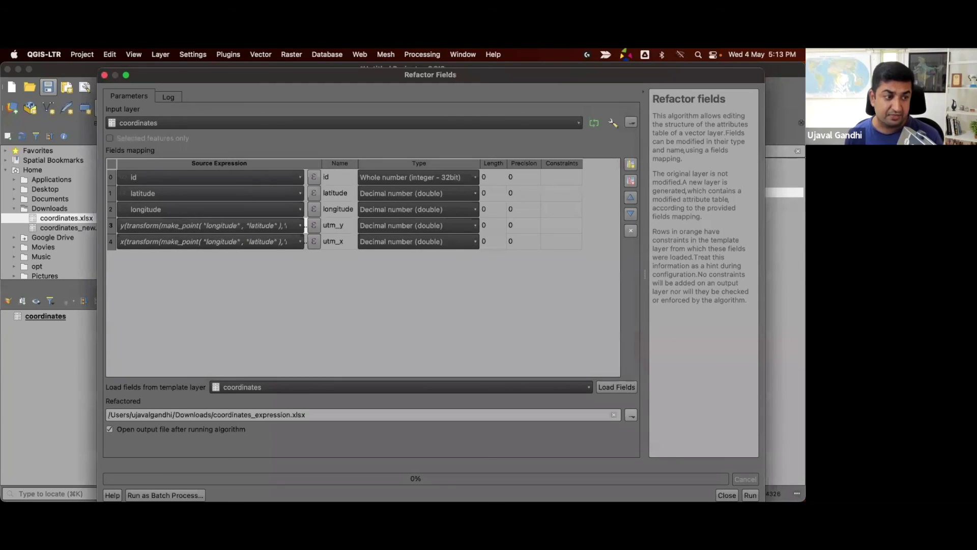
key("Return")
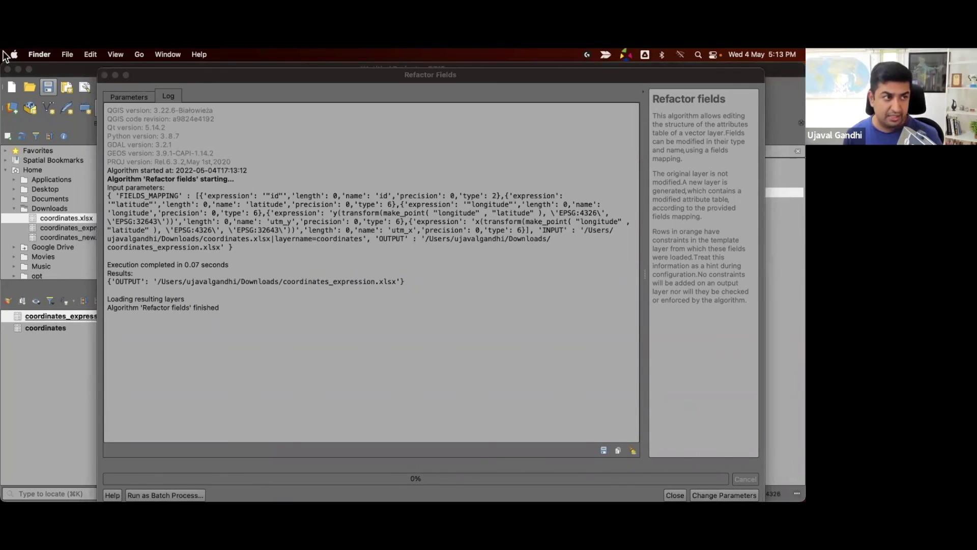
left_click(104, 76)
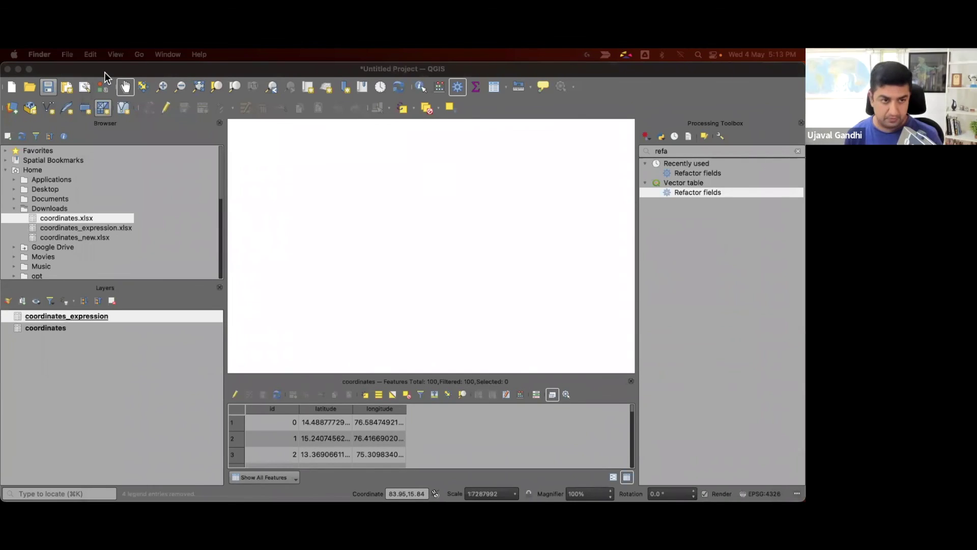
left_click(439, 225)
Quick Look coordinates_expression.xlsx, showing utm_y 1602374.793 and utm_x 670789.5807 in the first row
key("space")
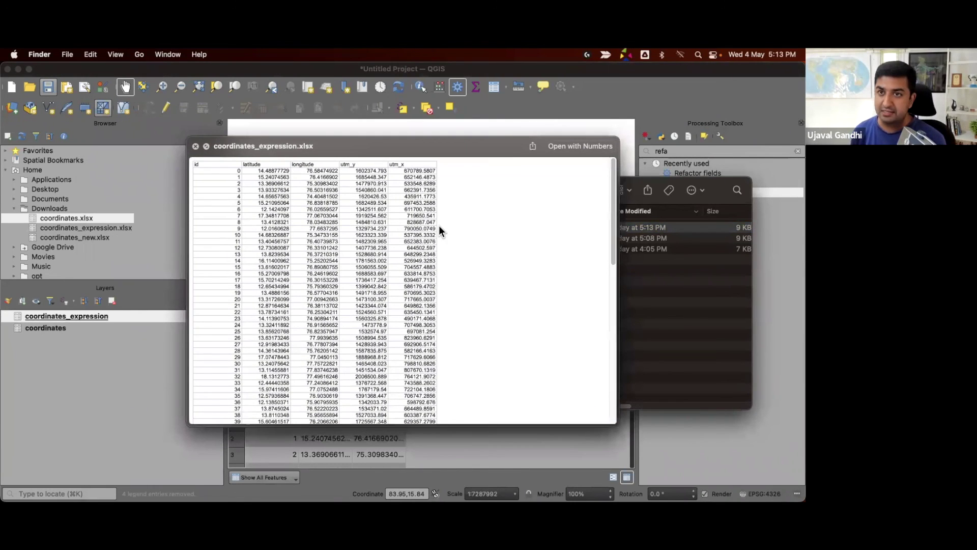